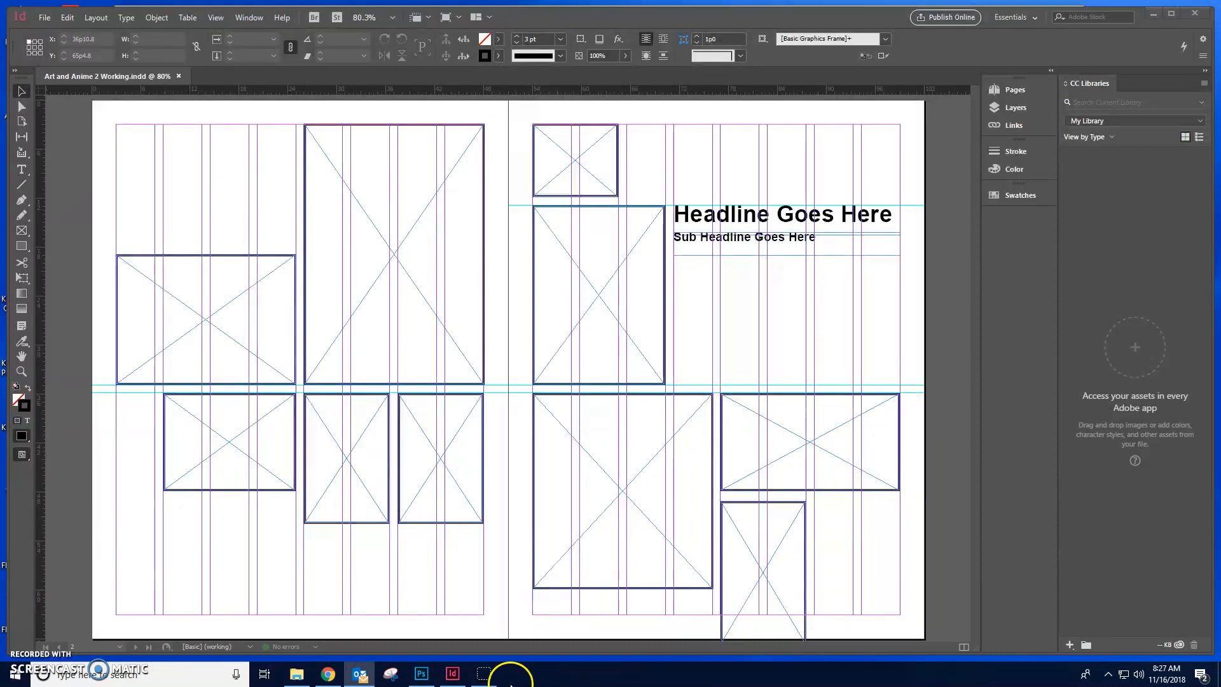
- Check the document's page spreads in the Pages overview
mouse_move(479, 676)
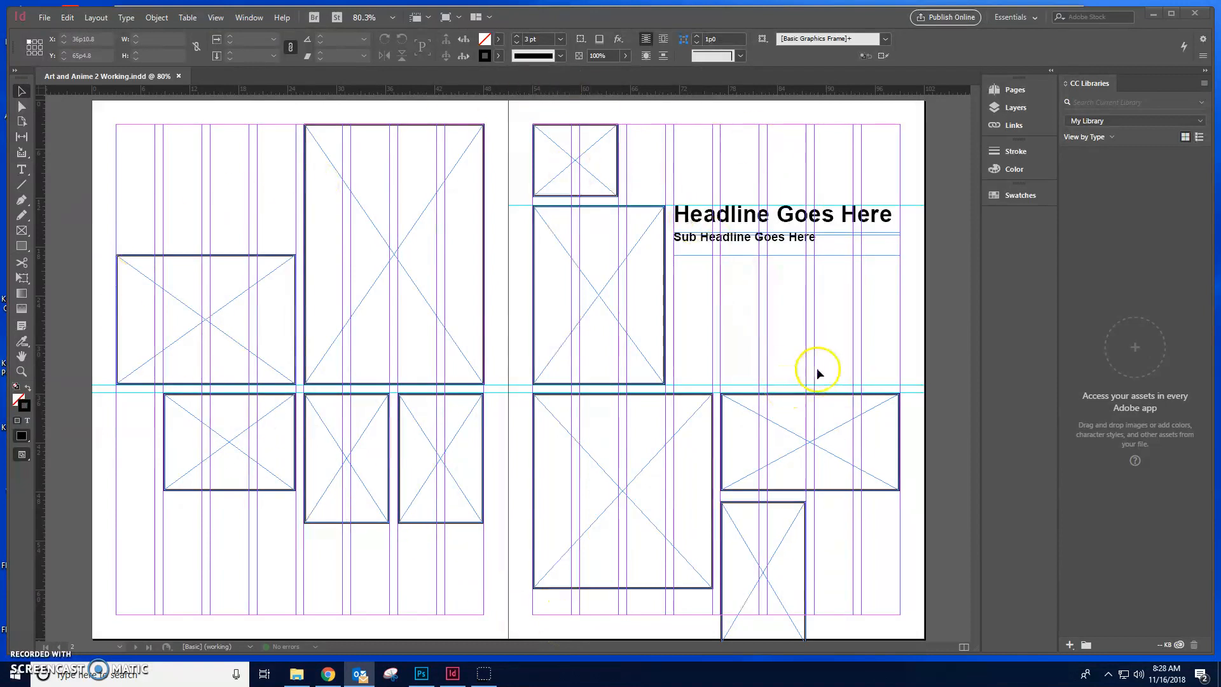
left_click(1013, 91)
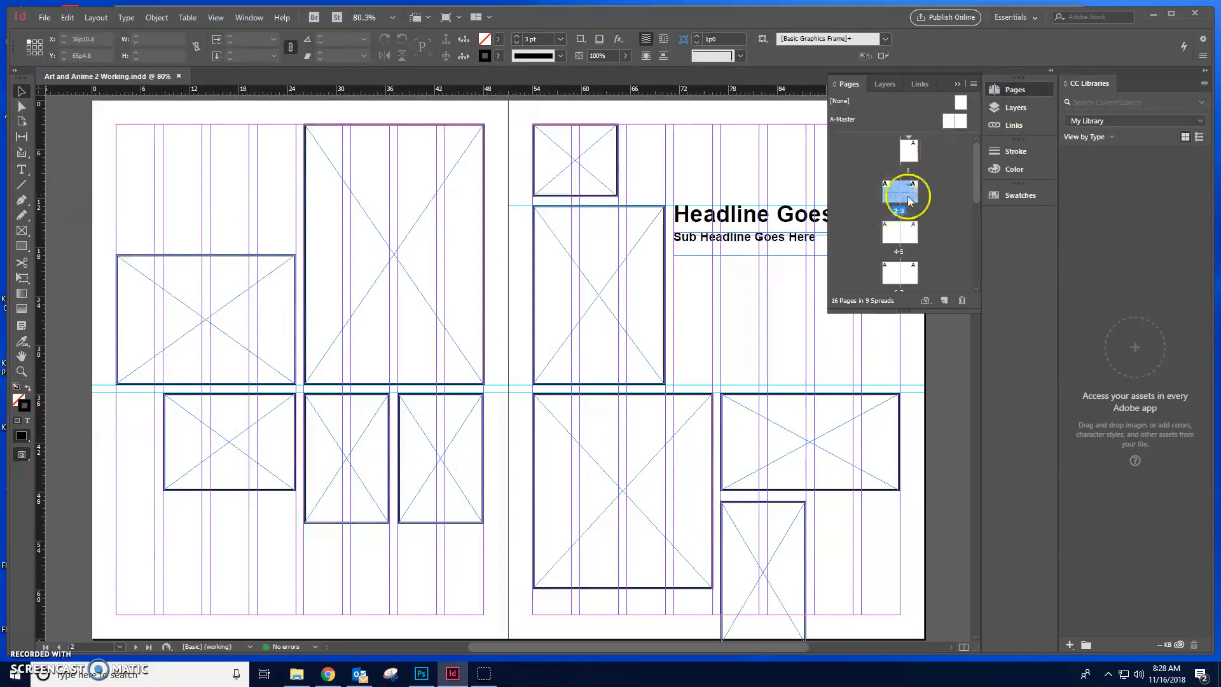
left_click(1012, 91)
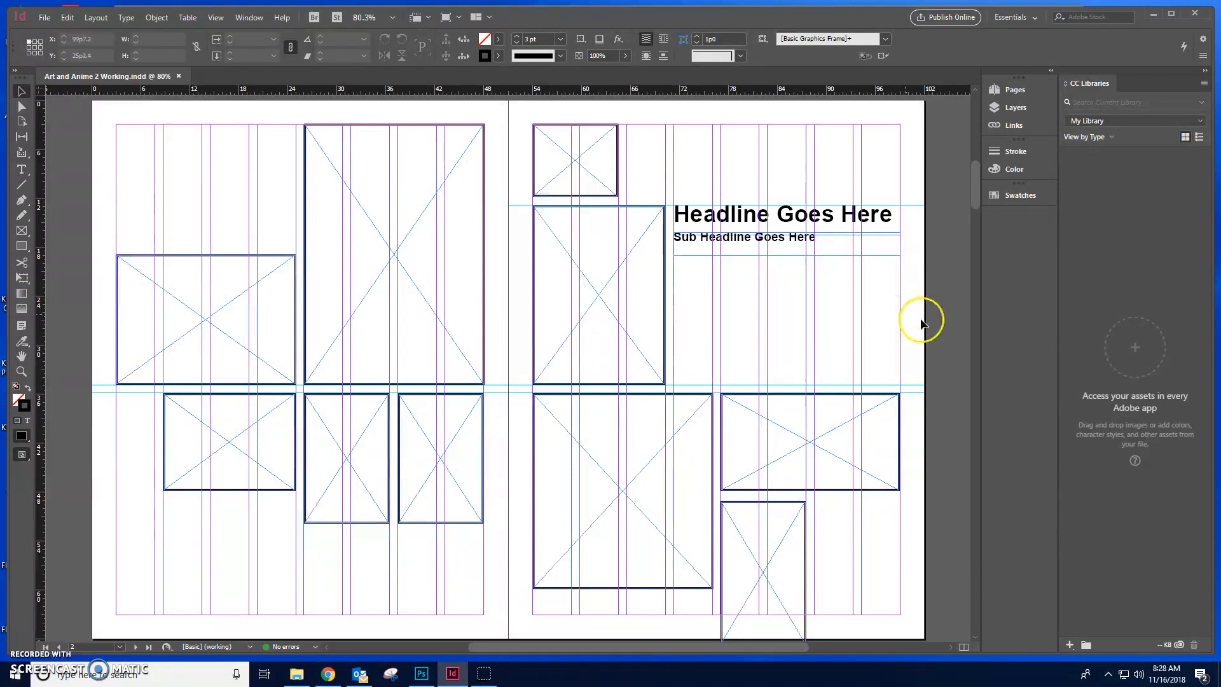
- Look at the InDesign Photos folder on the desktop and return to the InDesign layout
left_click(1155, 17)
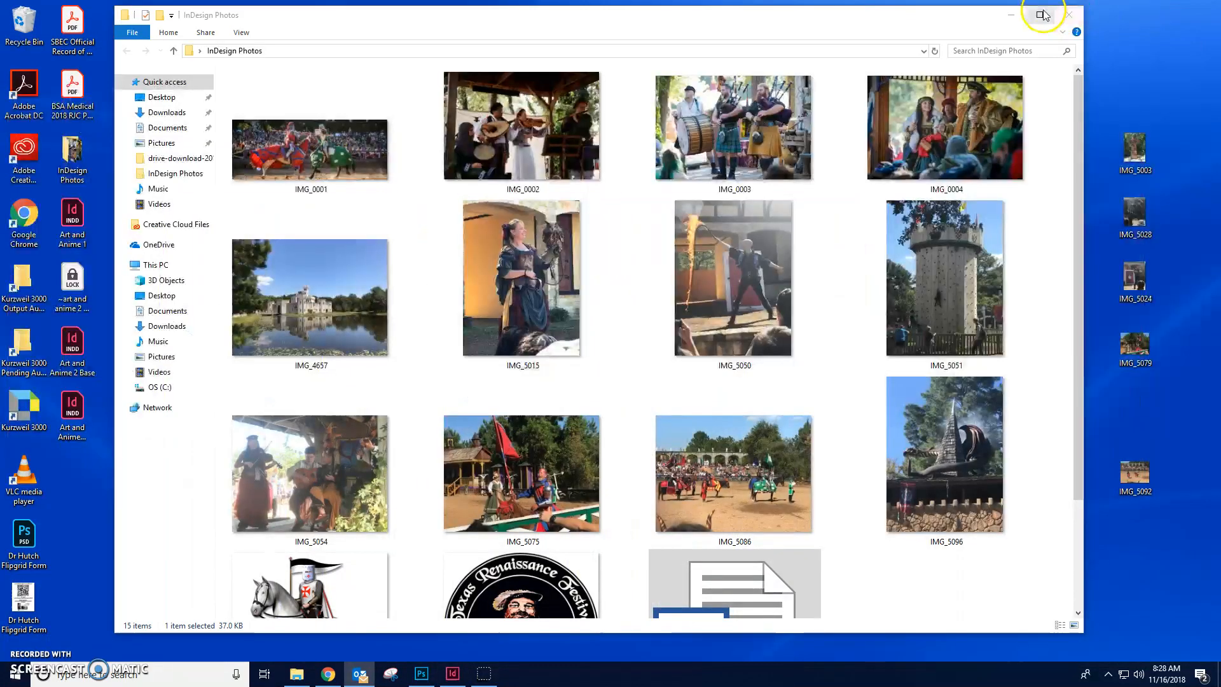
left_click(1013, 21)
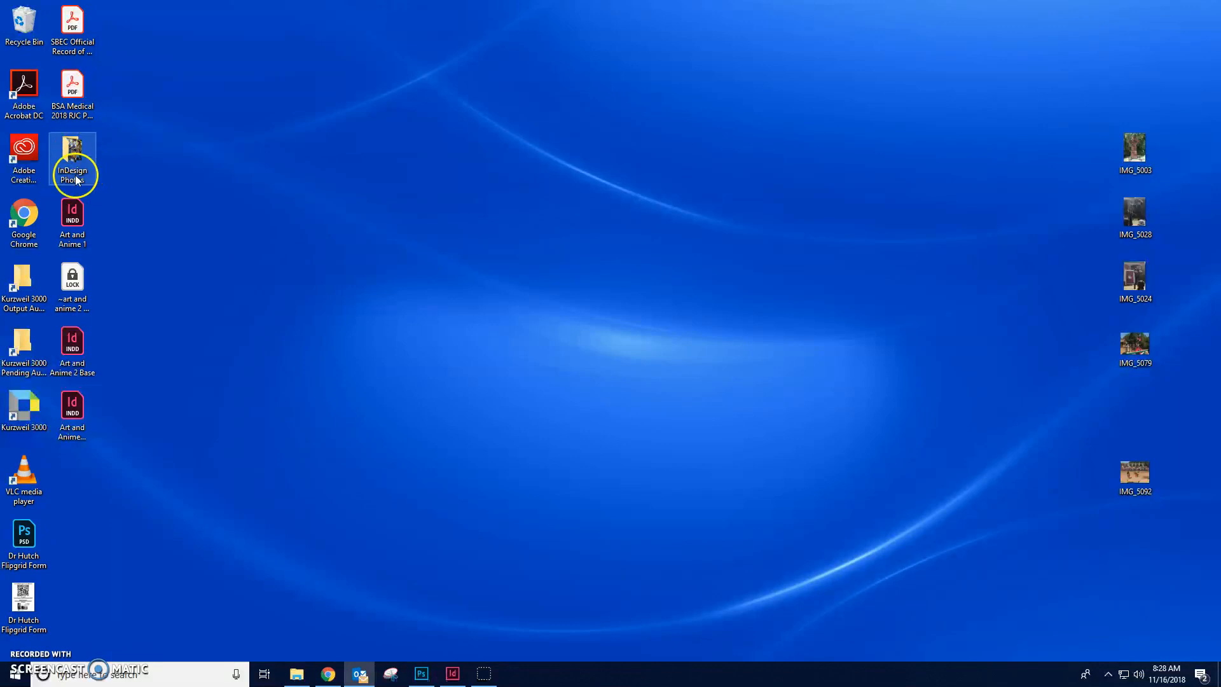
left_click(453, 673)
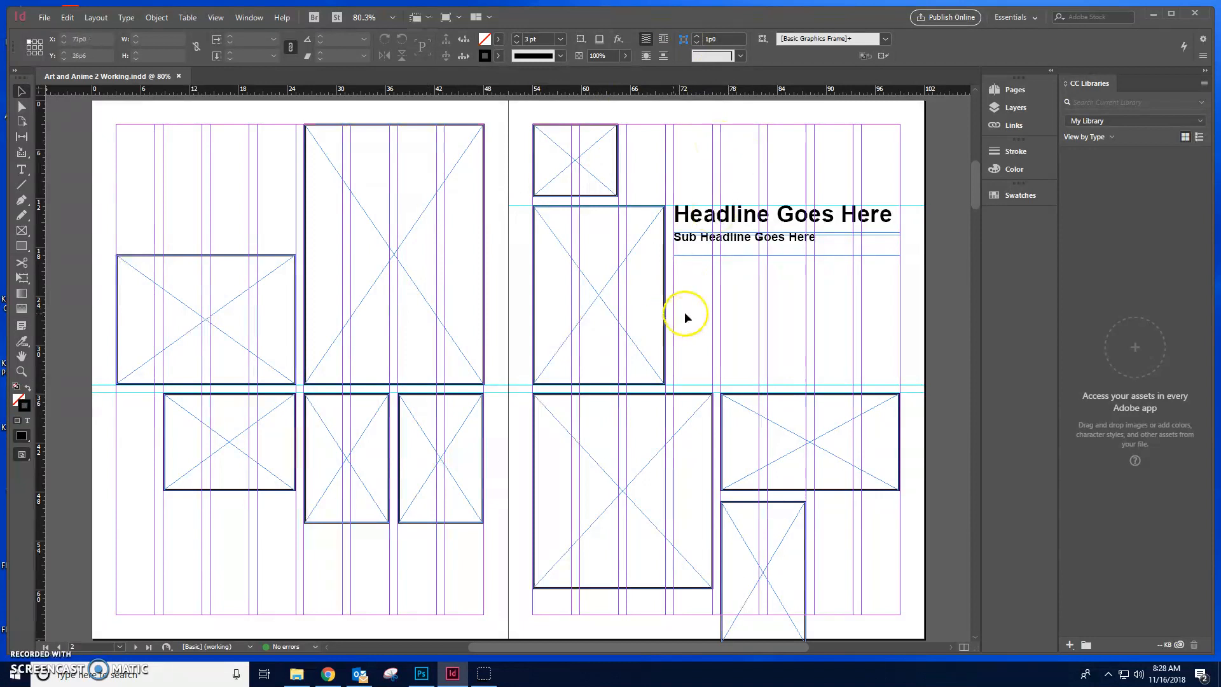
- Switch to Photoshop and maximize its window
mouse_move(422, 673)
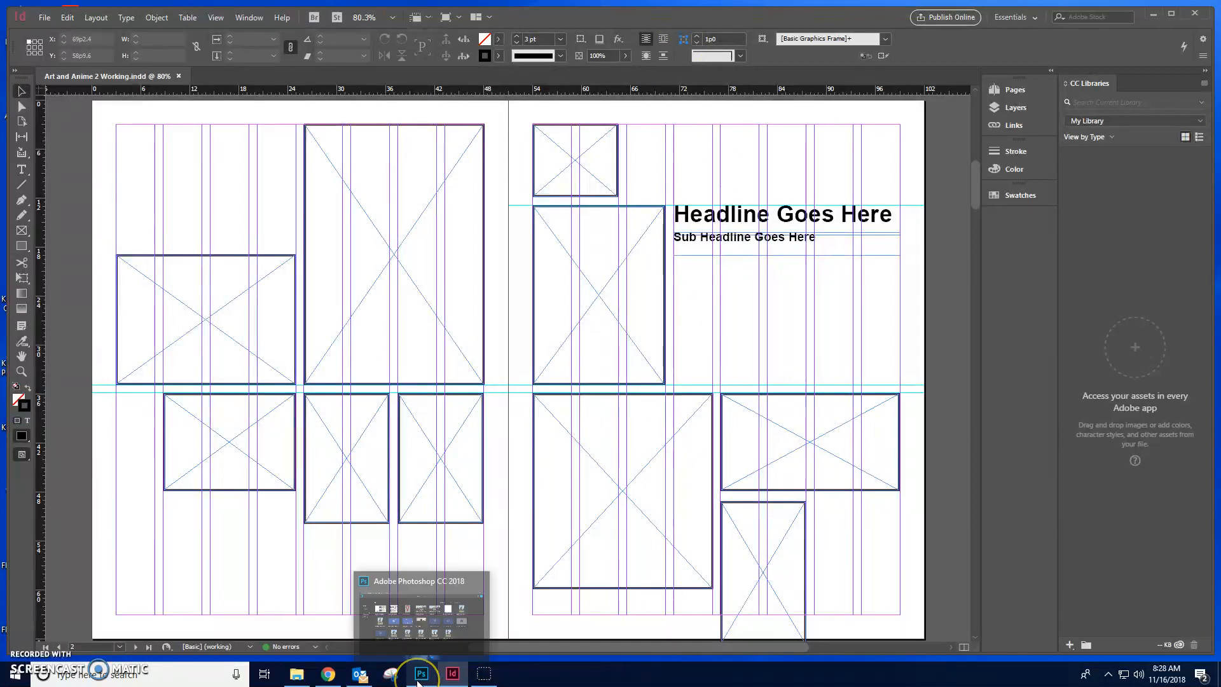
left_click(380, 628)
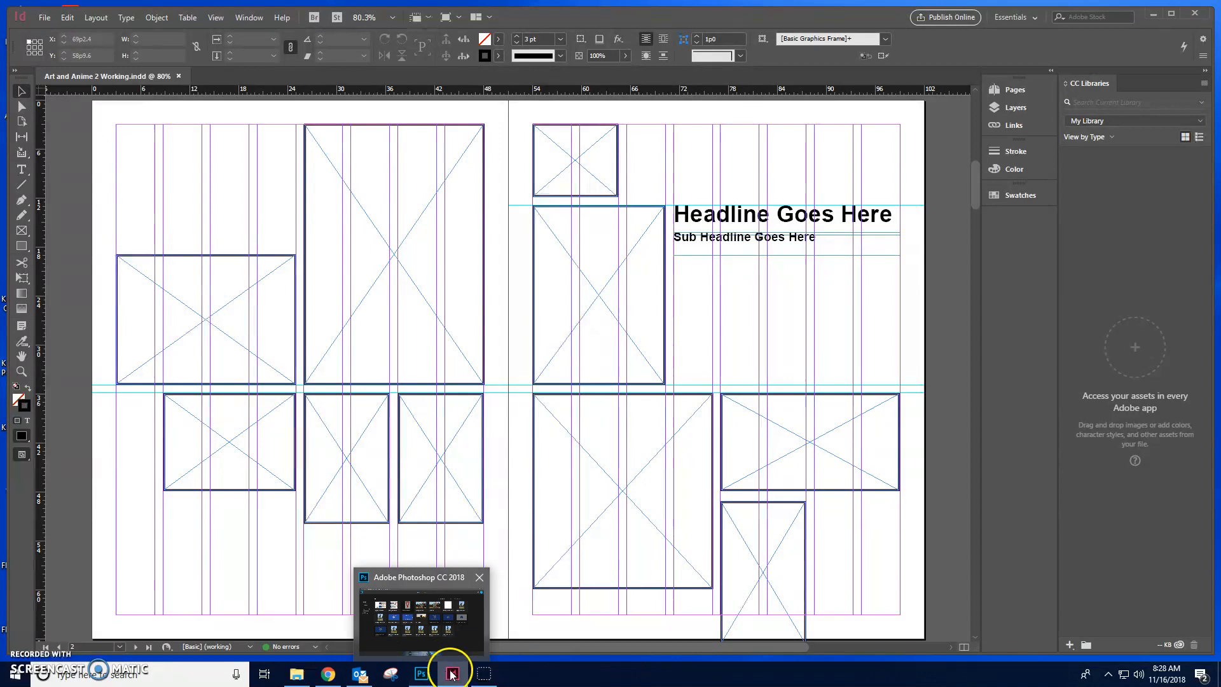
left_click(421, 674)
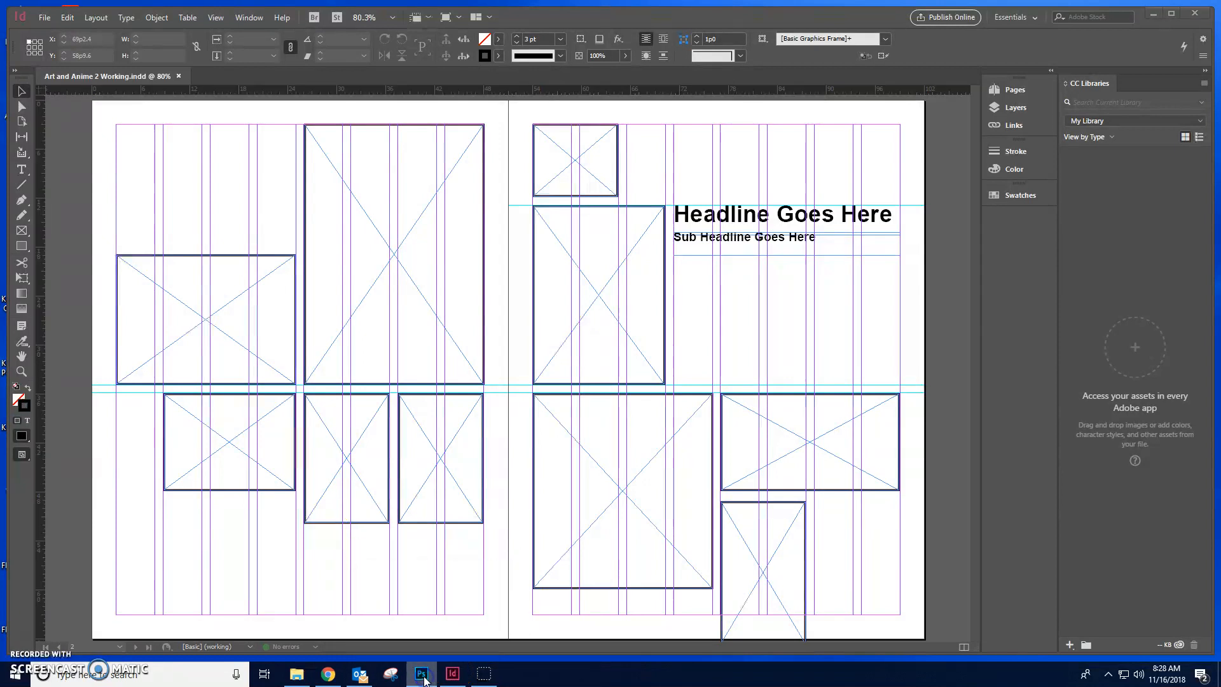
mouse_move(425, 678)
left_click(404, 579)
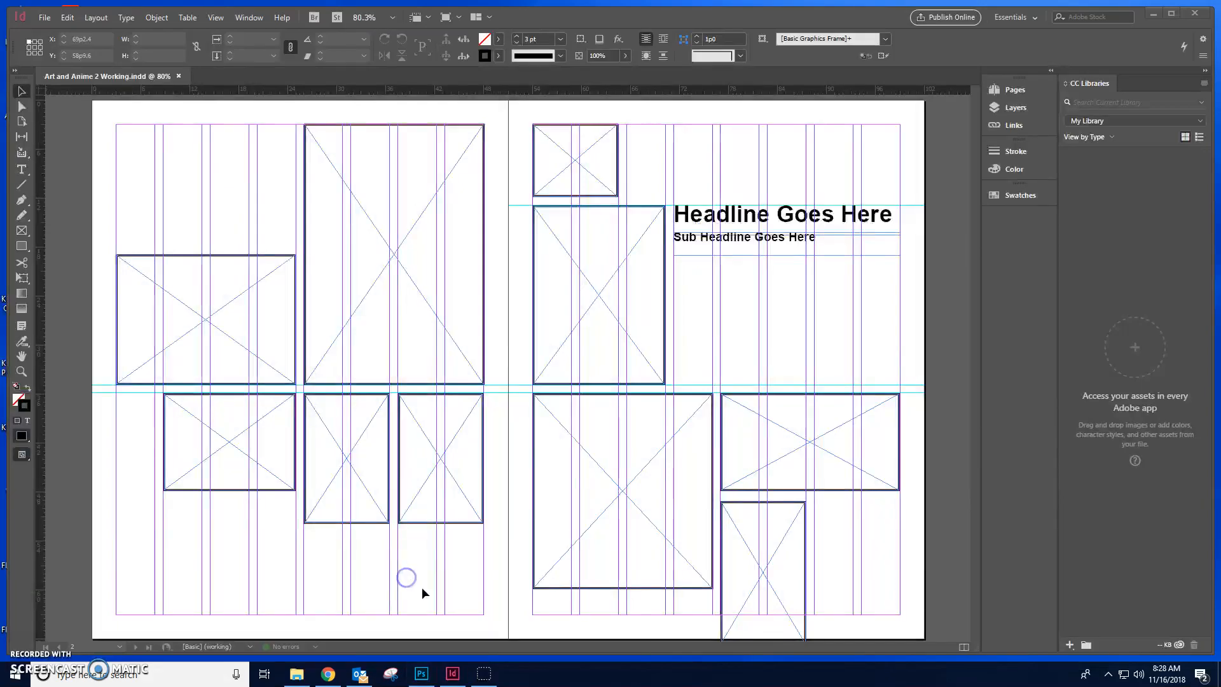
left_click(420, 673)
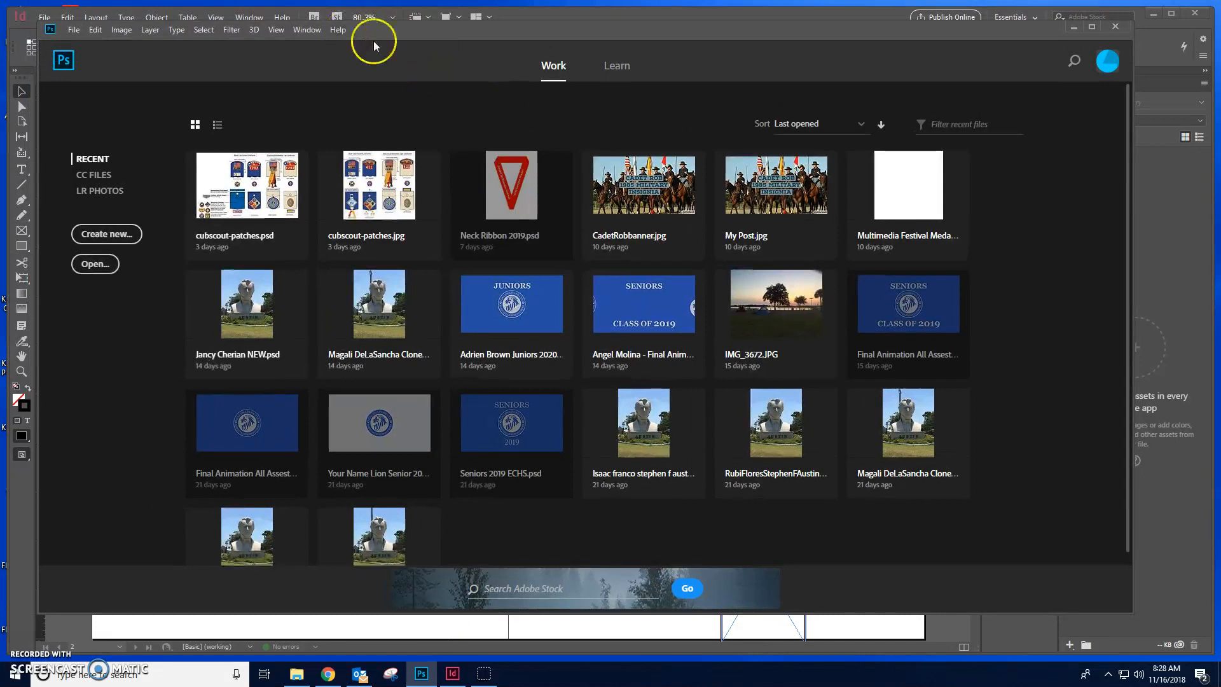
double_click(415, 25)
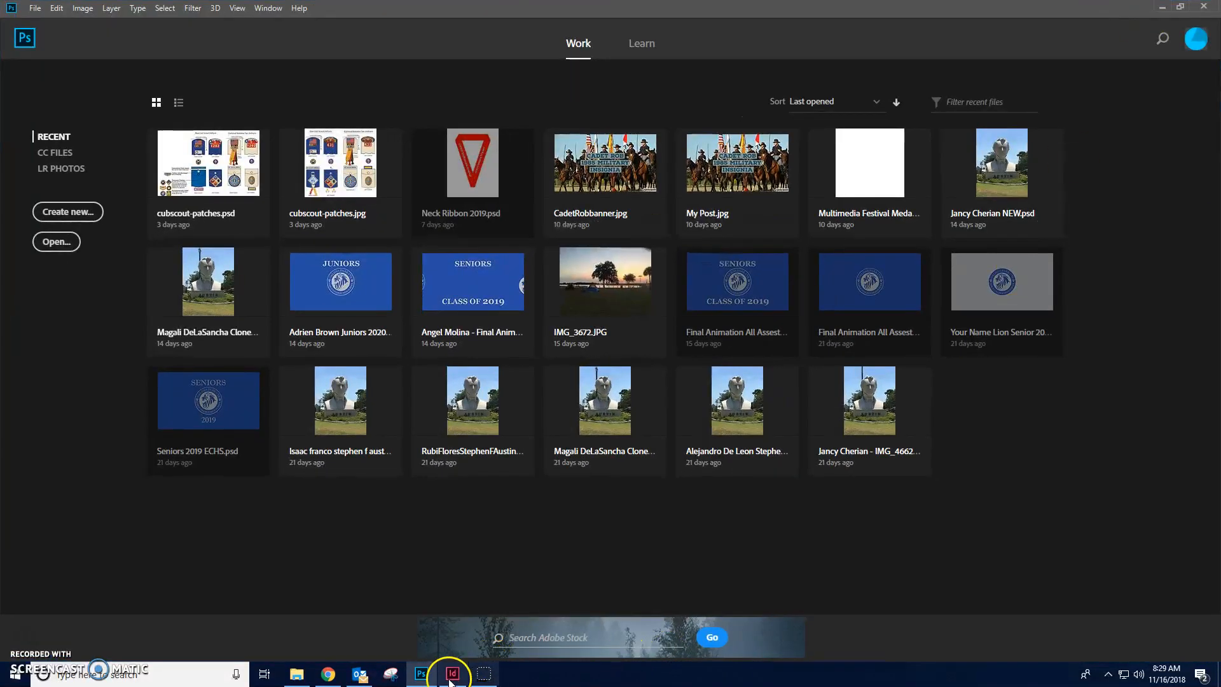
- Switch back to InDesign, maximize its window and select the tall picture frame on the left page
left_click(453, 674)
left_click(1172, 13)
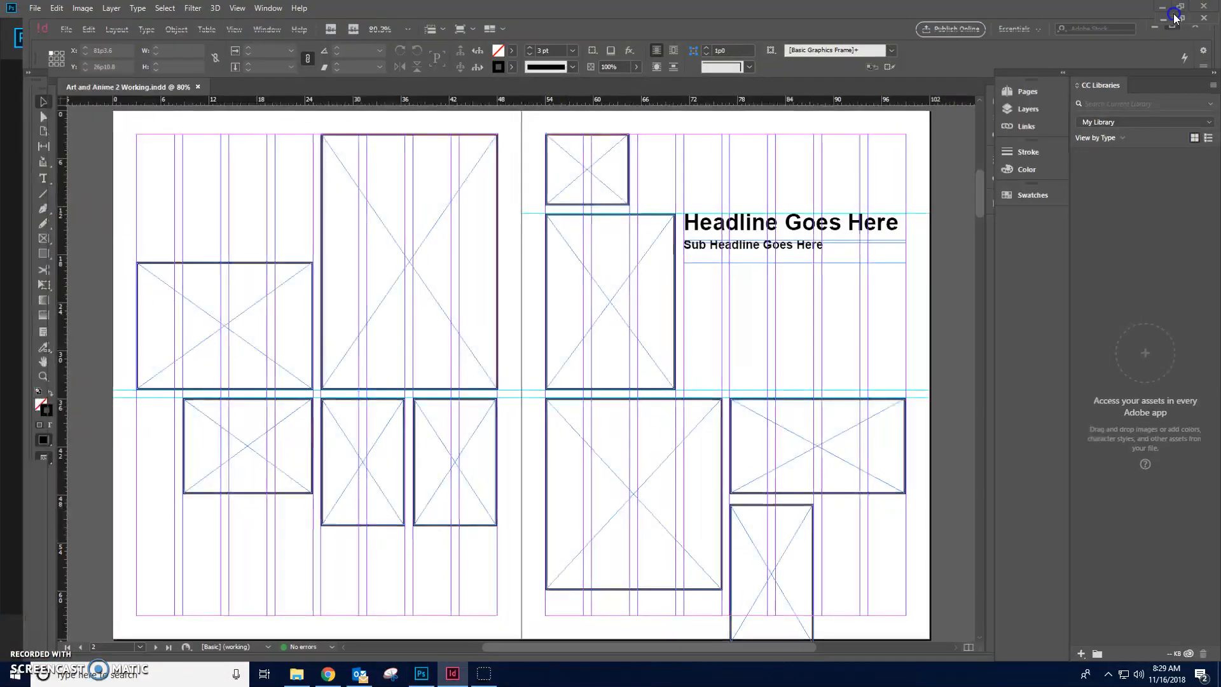
left_click(420, 678)
left_click(452, 676)
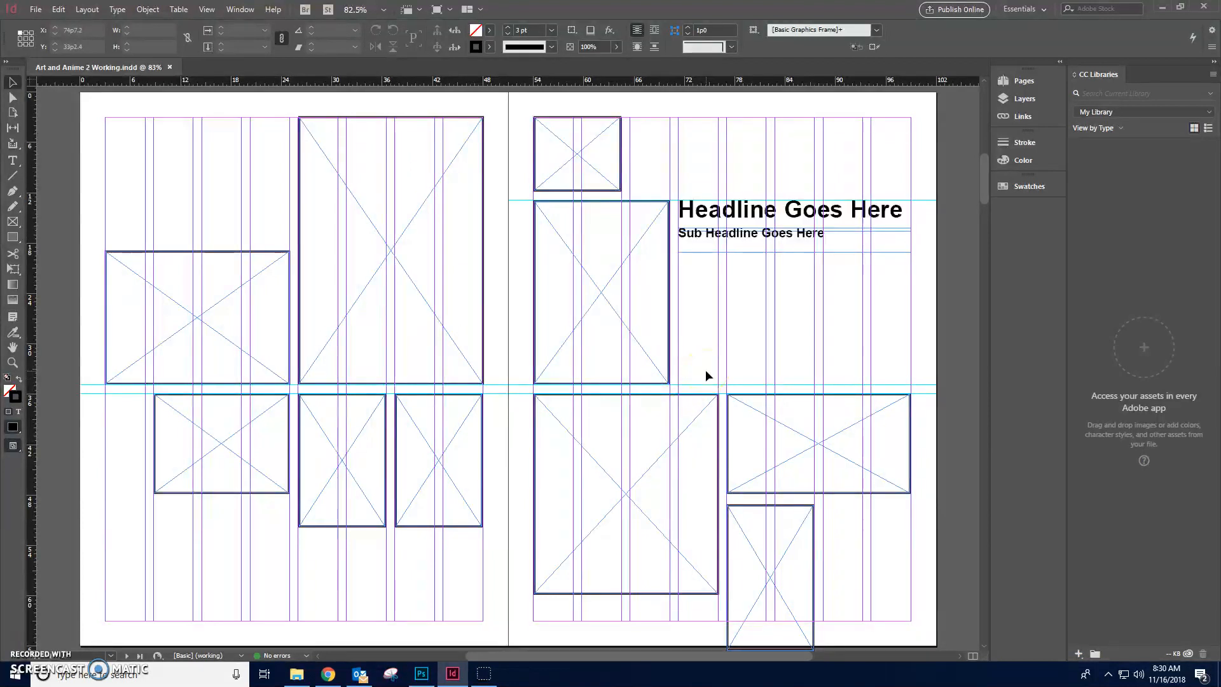
left_click(401, 244)
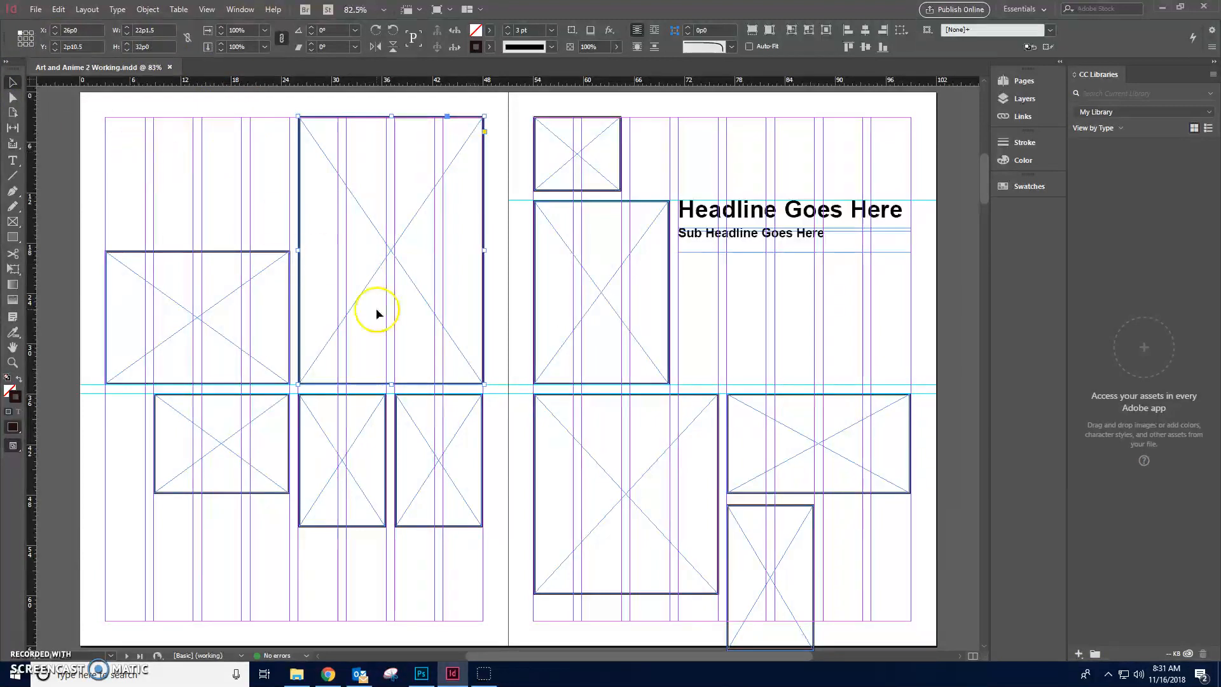
- Minimize the Photoshop and InDesign windows and open the InDesign Photos folder from the desktop
left_click(421, 674)
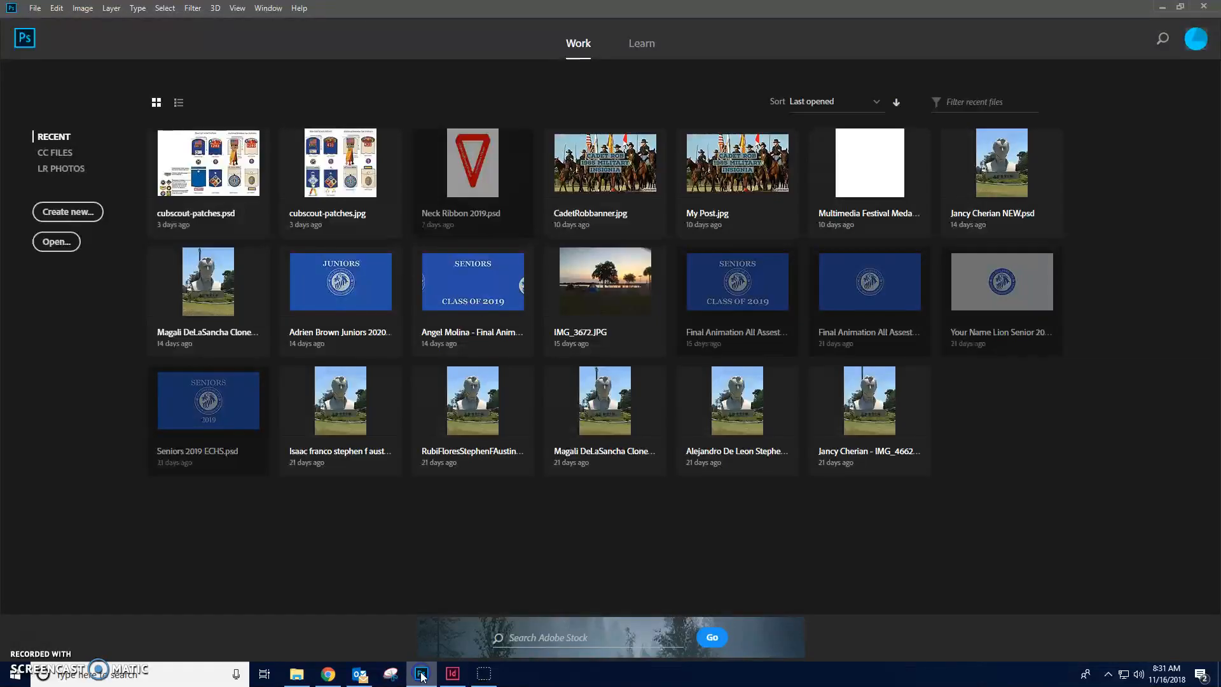
left_click(1161, 9)
left_click(1161, 8)
left_click(63, 159)
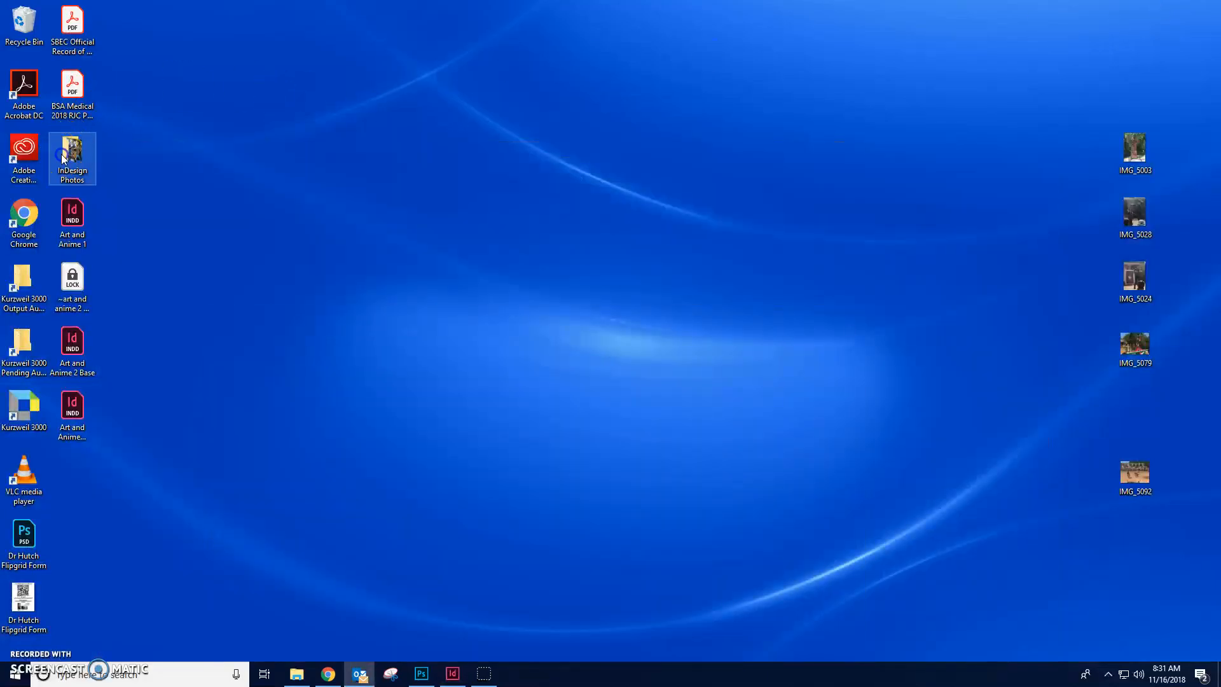
double_click(63, 159)
left_click(903, 440)
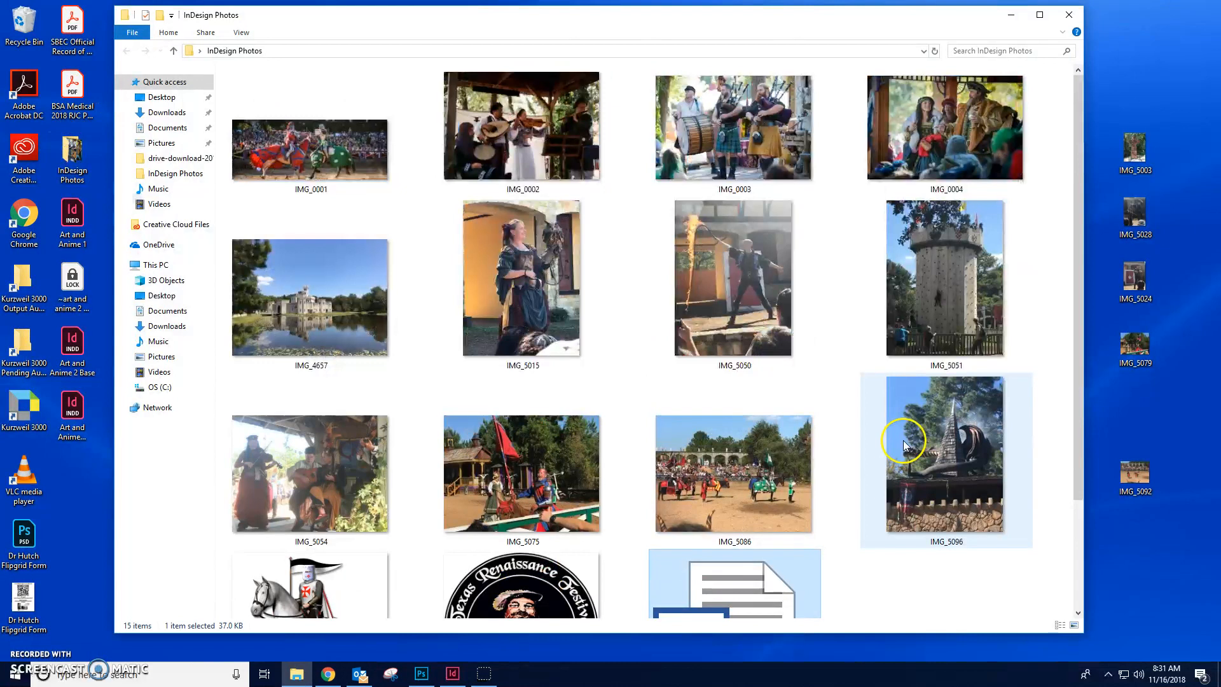
- Look through the images in the InDesign Photos folder and compare them with the picture frames in the layout
left_click(453, 674)
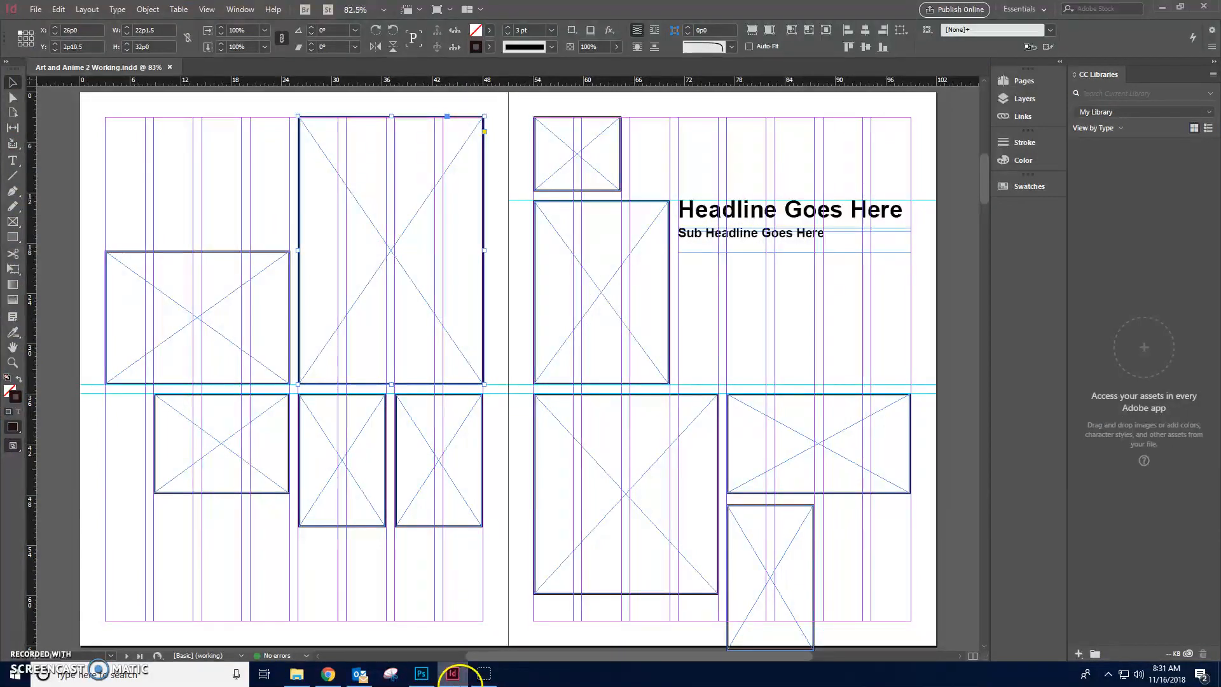
mouse_move(357, 678)
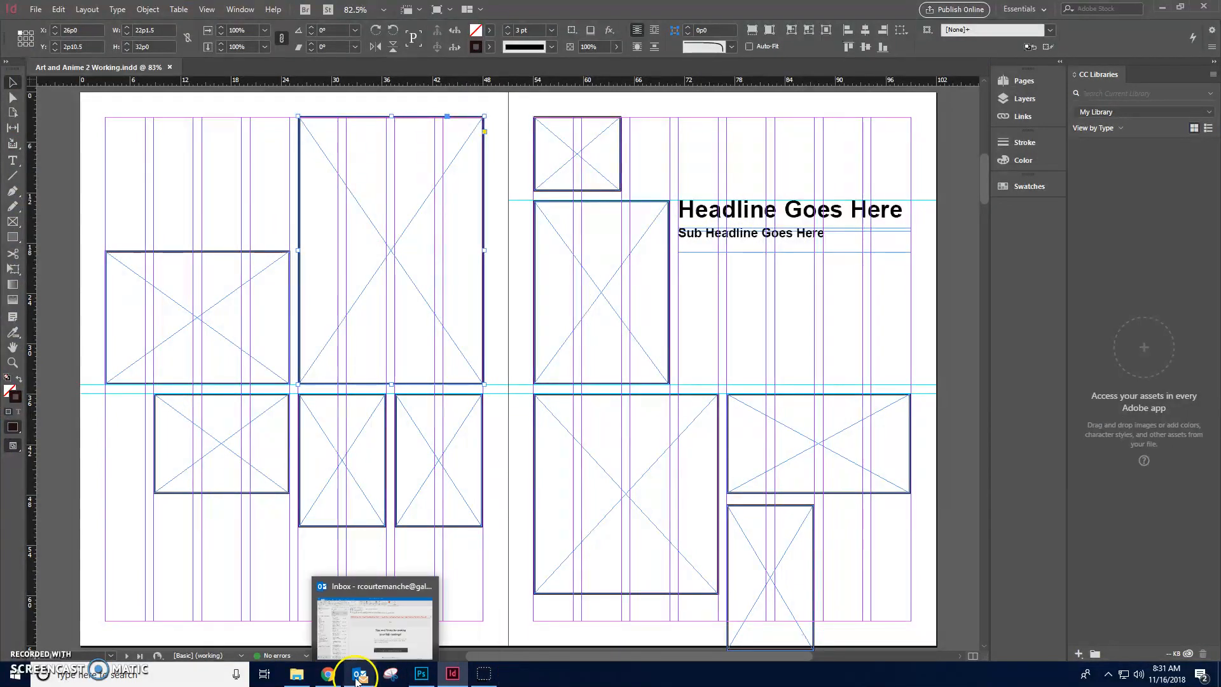
left_click(297, 676)
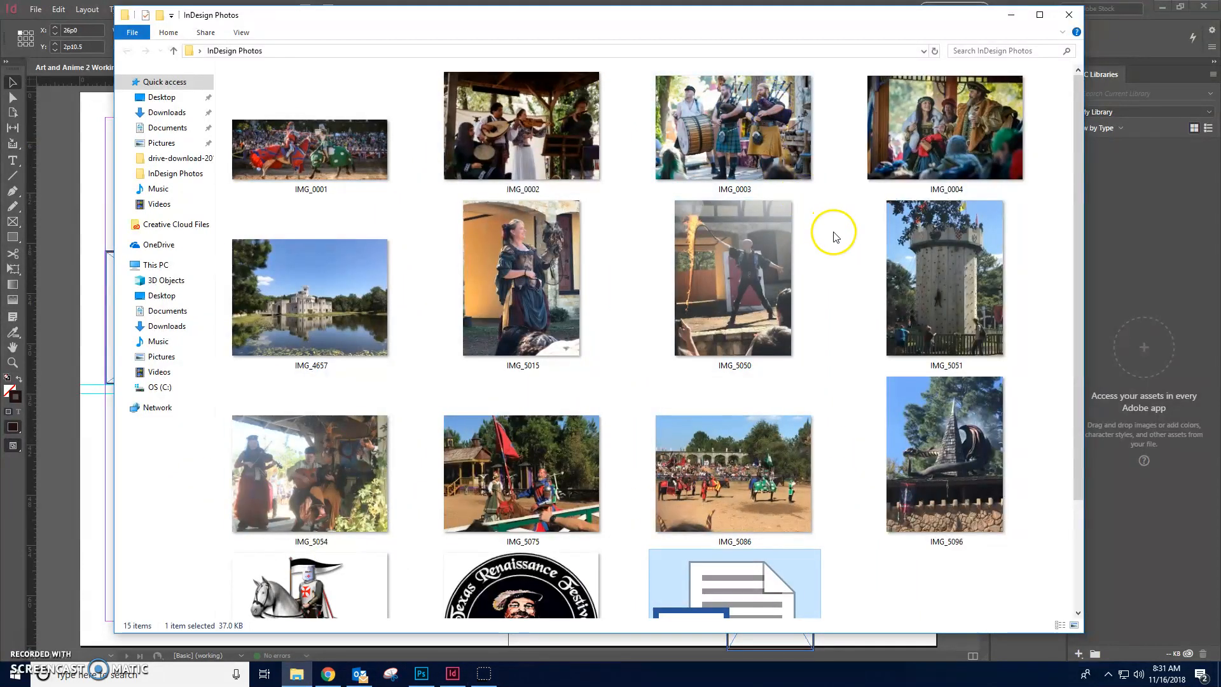
scroll(821, 299, "down", 2)
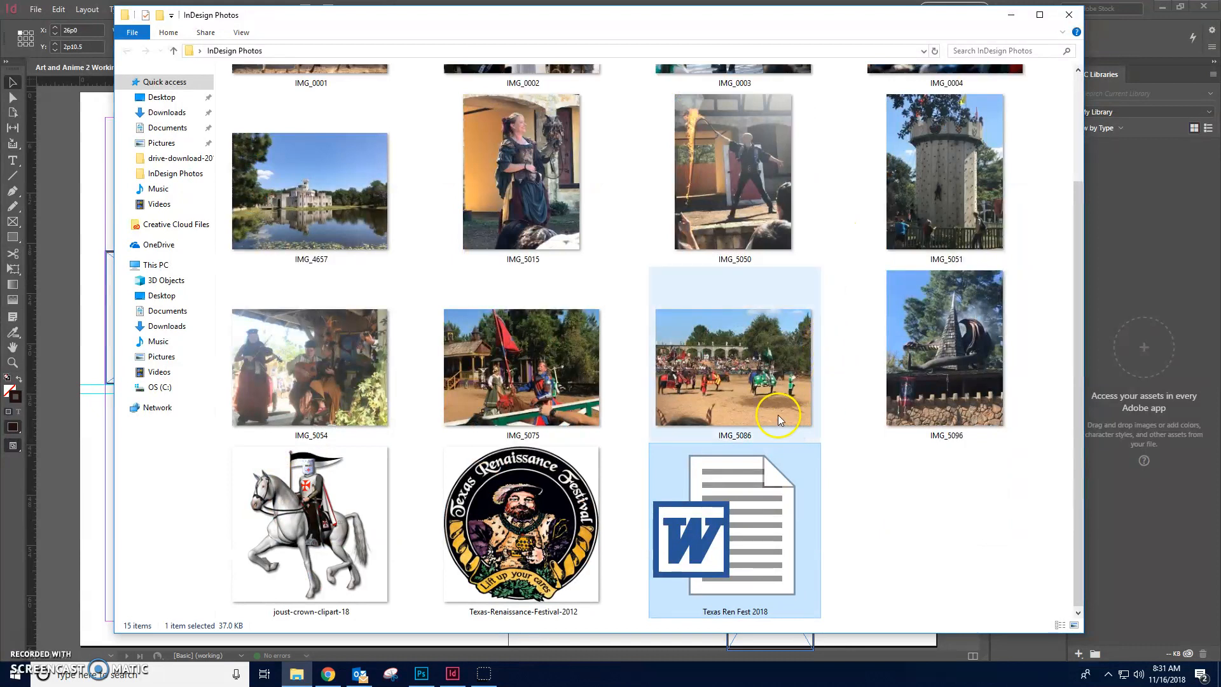
scroll(778, 414, "up", 2)
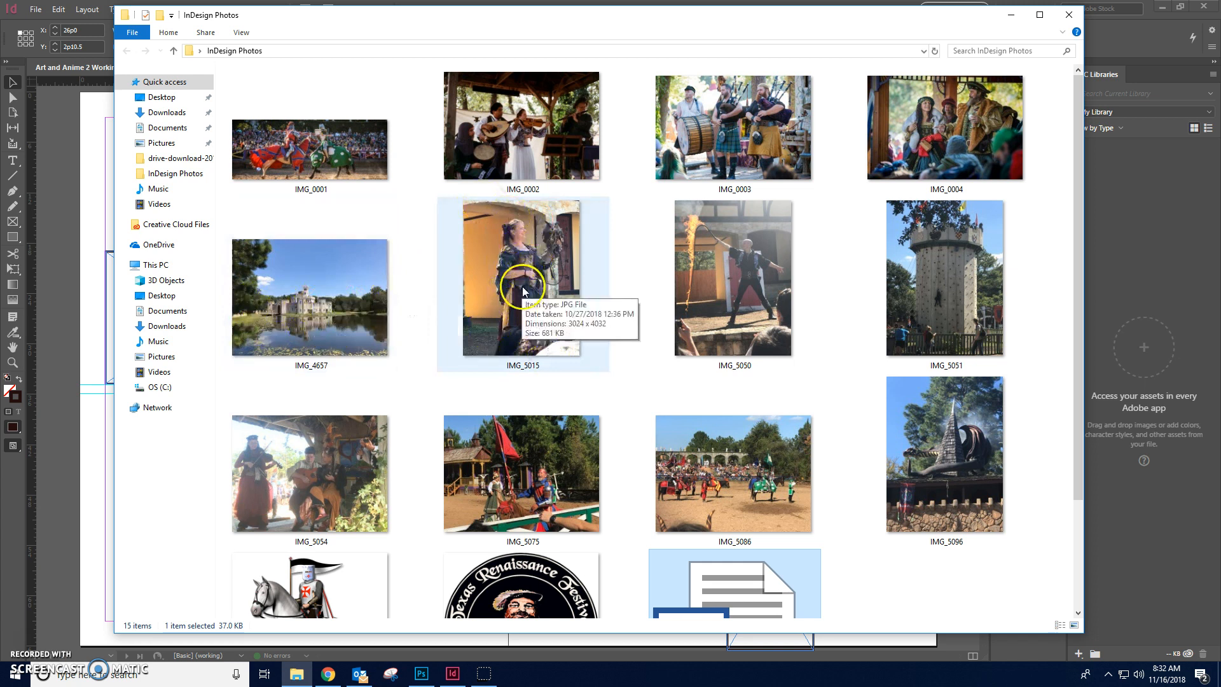
left_click(452, 674)
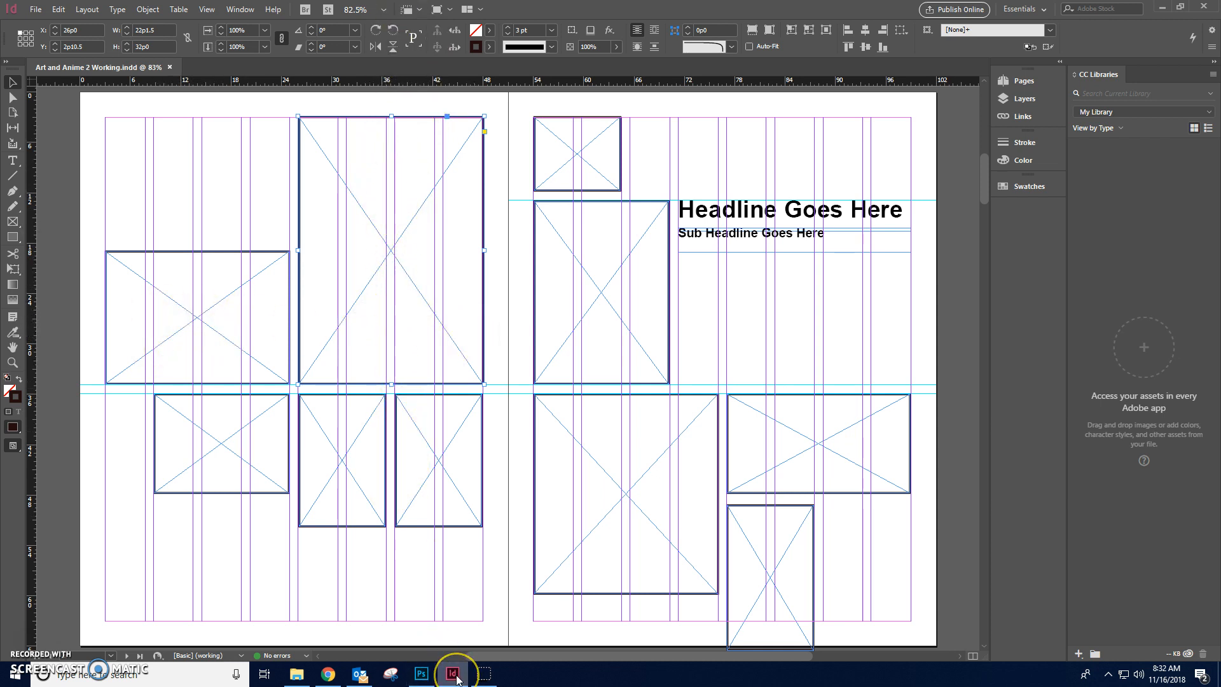
mouse_move(457, 678)
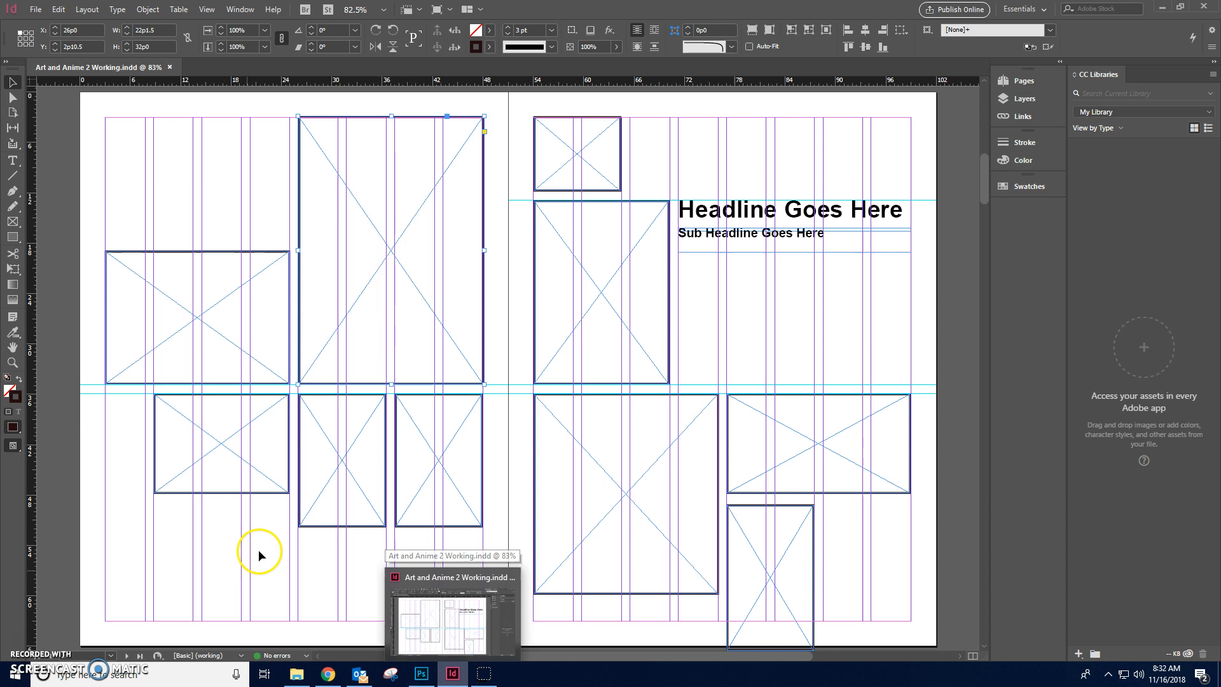
left_click(451, 675)
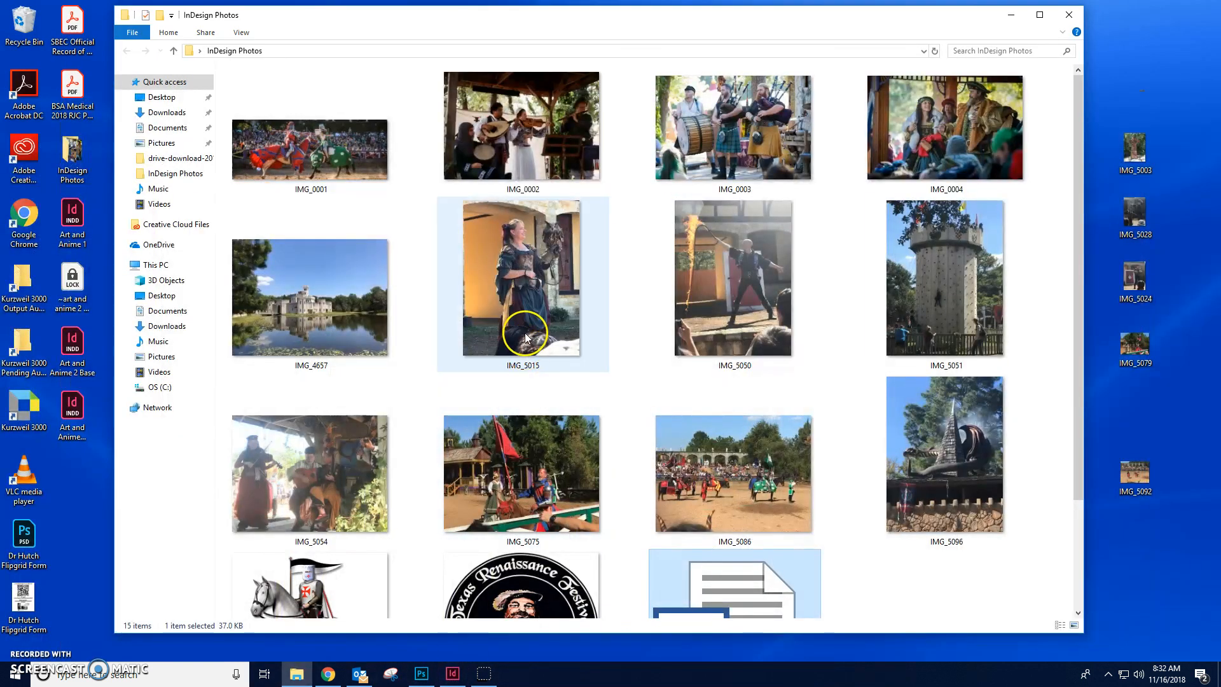
left_click(530, 275)
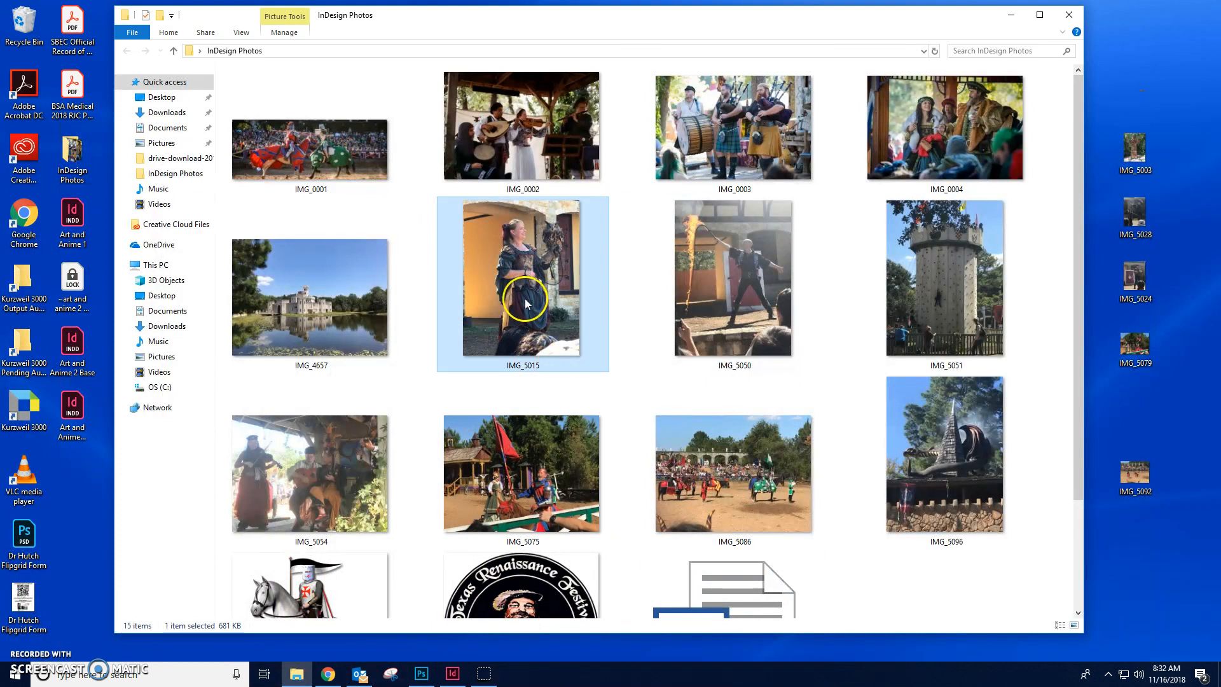
right_click(525, 297)
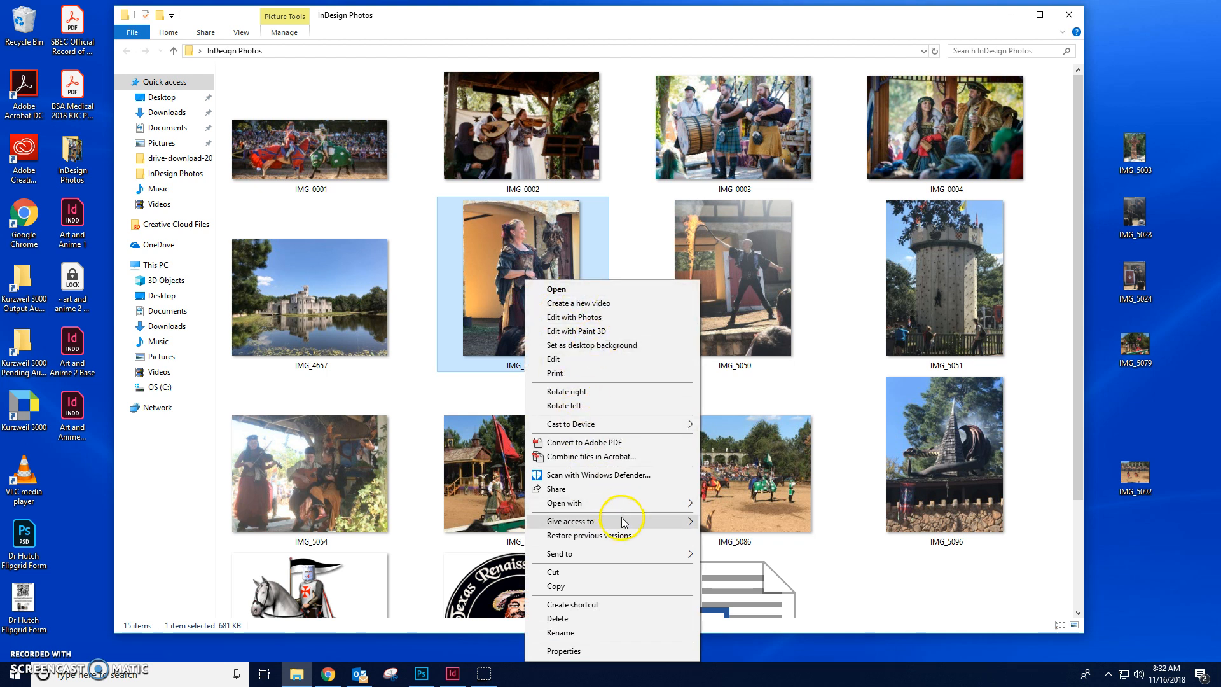
left_click(573, 294)
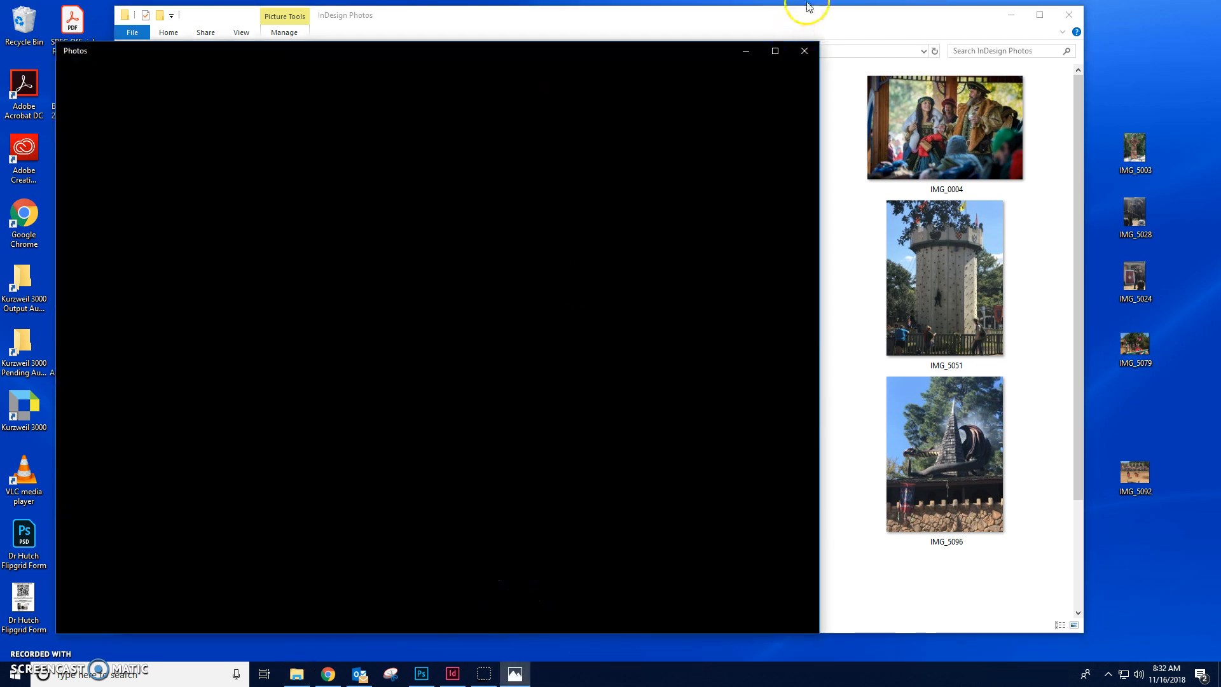
left_click(805, 50)
right_click(545, 310)
left_click(508, 408)
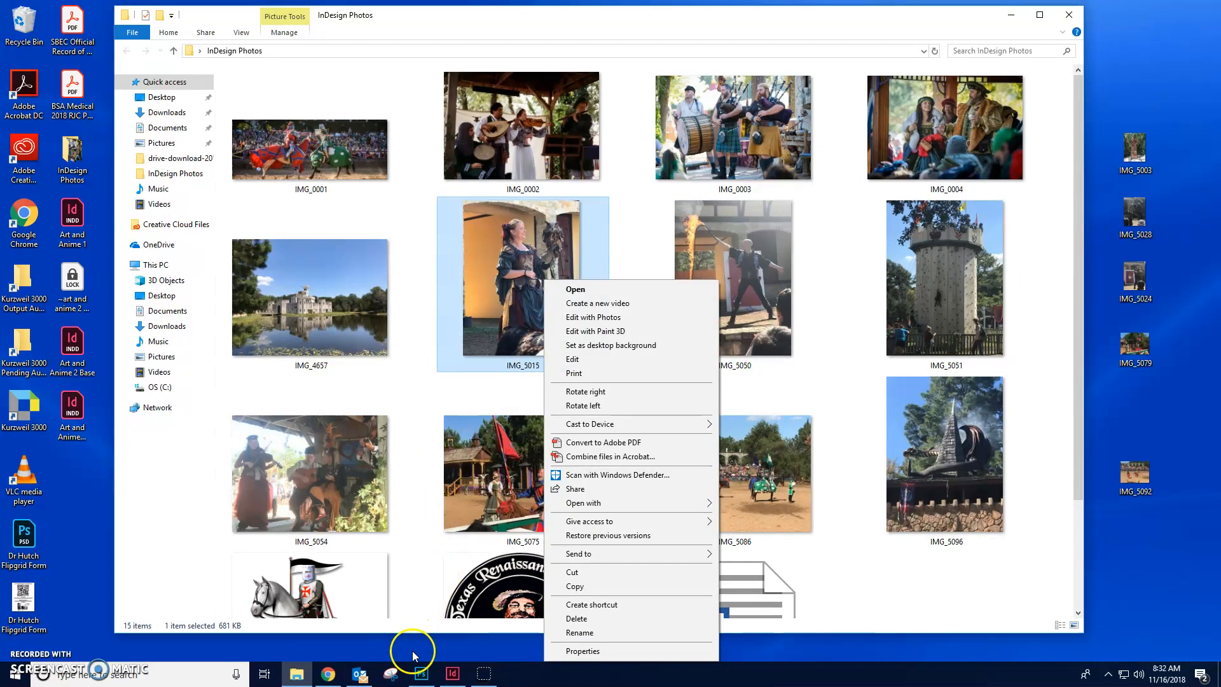
left_click(412, 312)
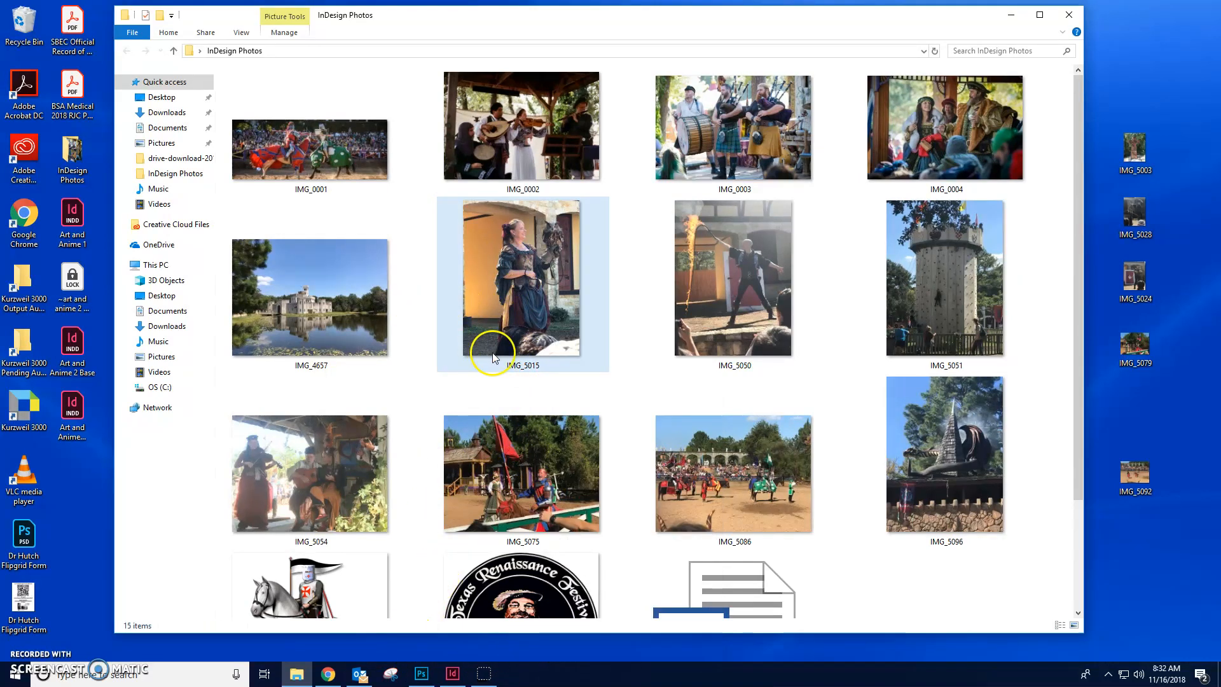
left_click(534, 382)
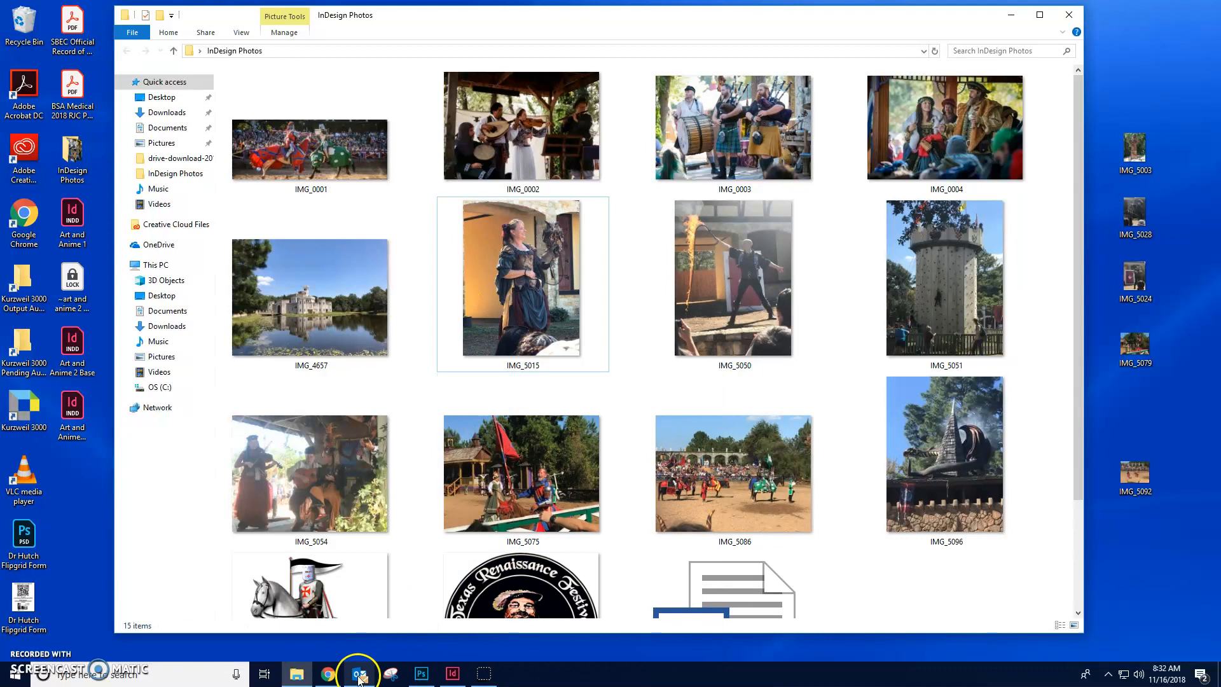
- Switch to Photoshop and open IMG_5015 from the InDesign Photos folder on the desktop
left_click(423, 674)
left_click(35, 8)
left_click(49, 34)
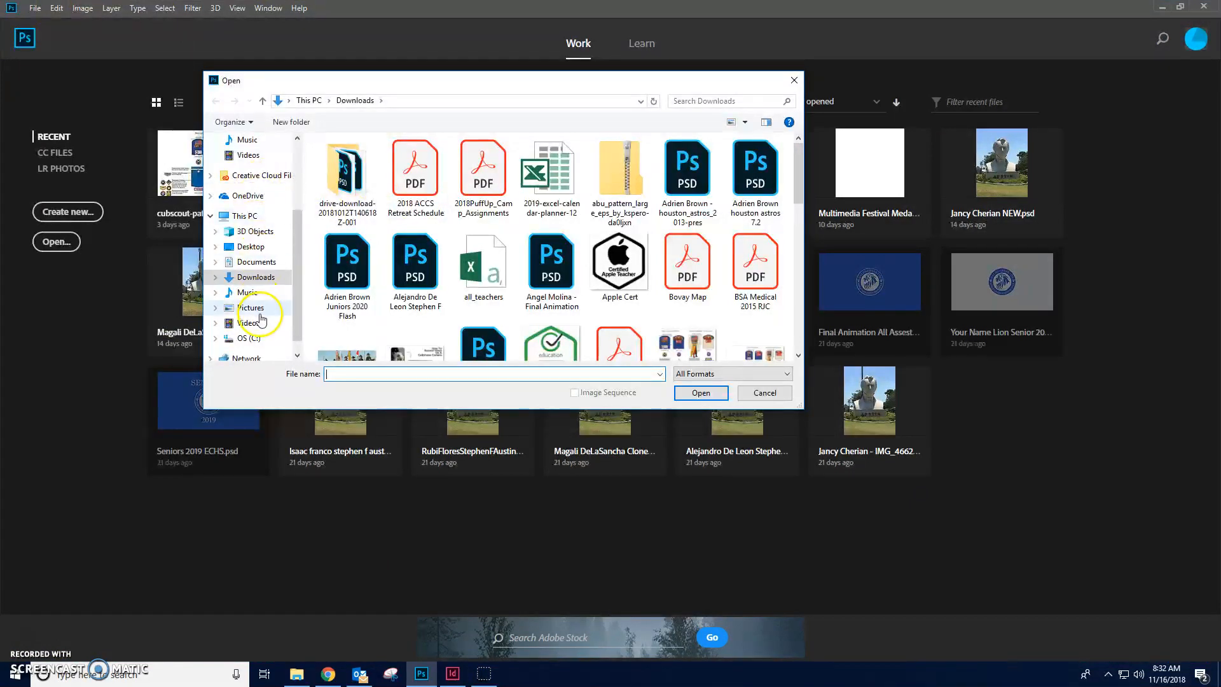
left_click(254, 246)
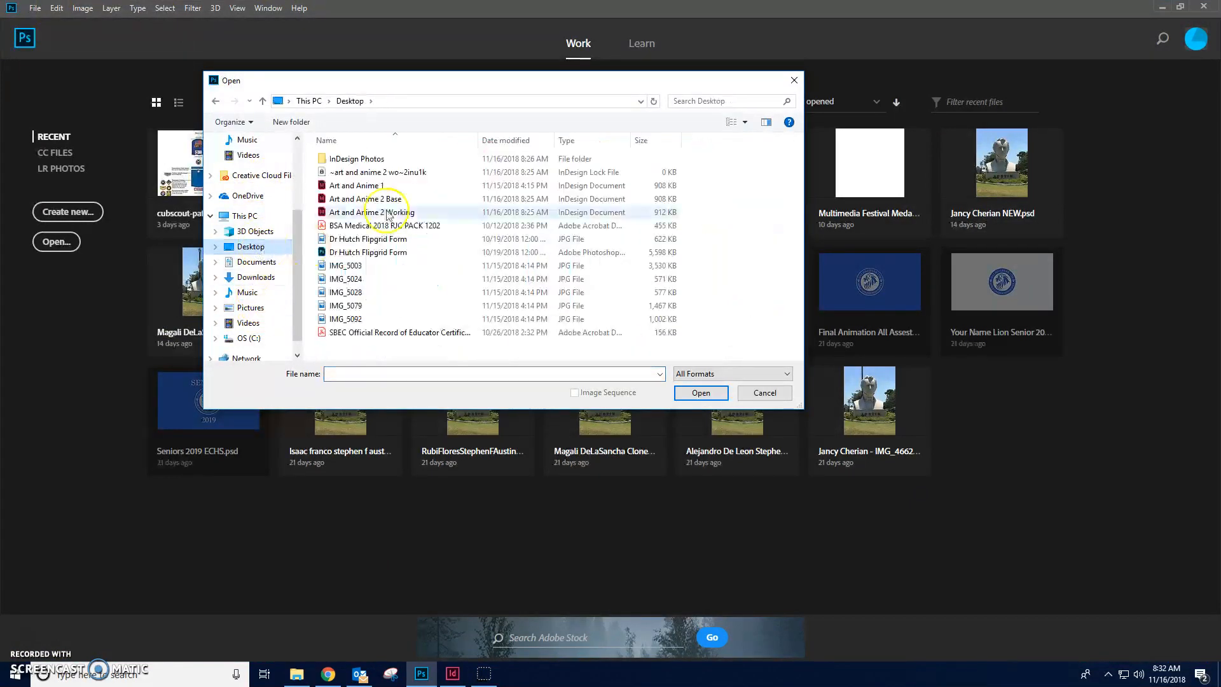
left_click(380, 160)
double_click(380, 160)
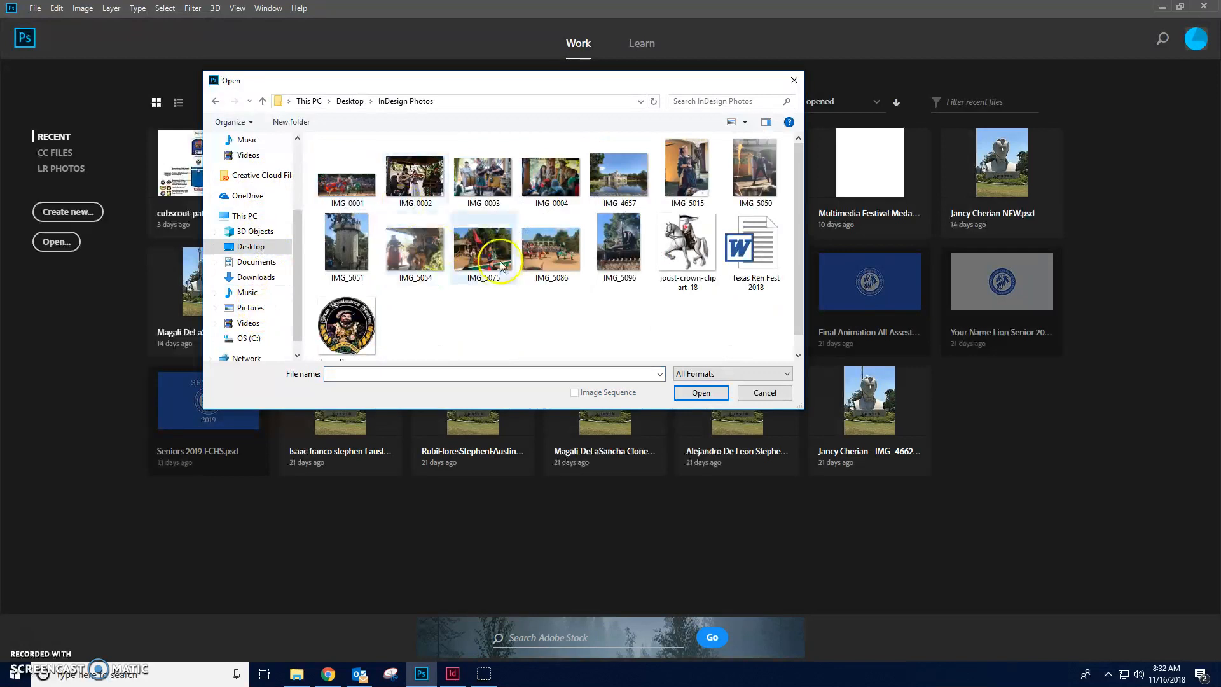
left_click(688, 181)
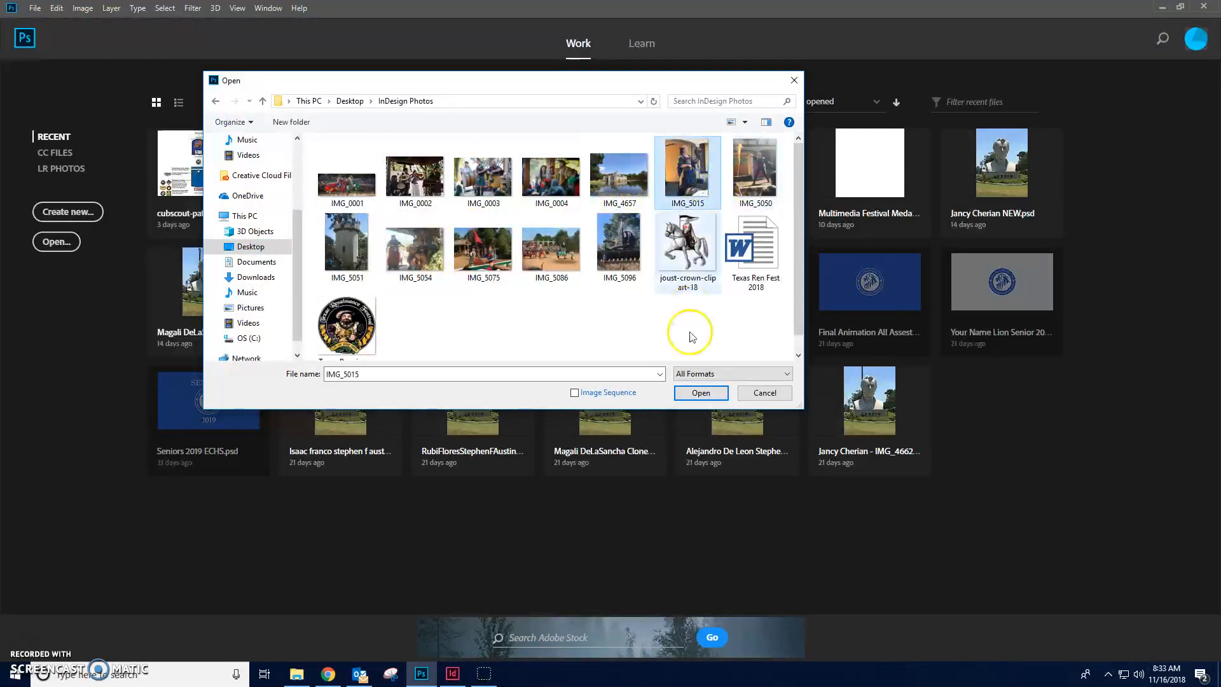
left_click(701, 393)
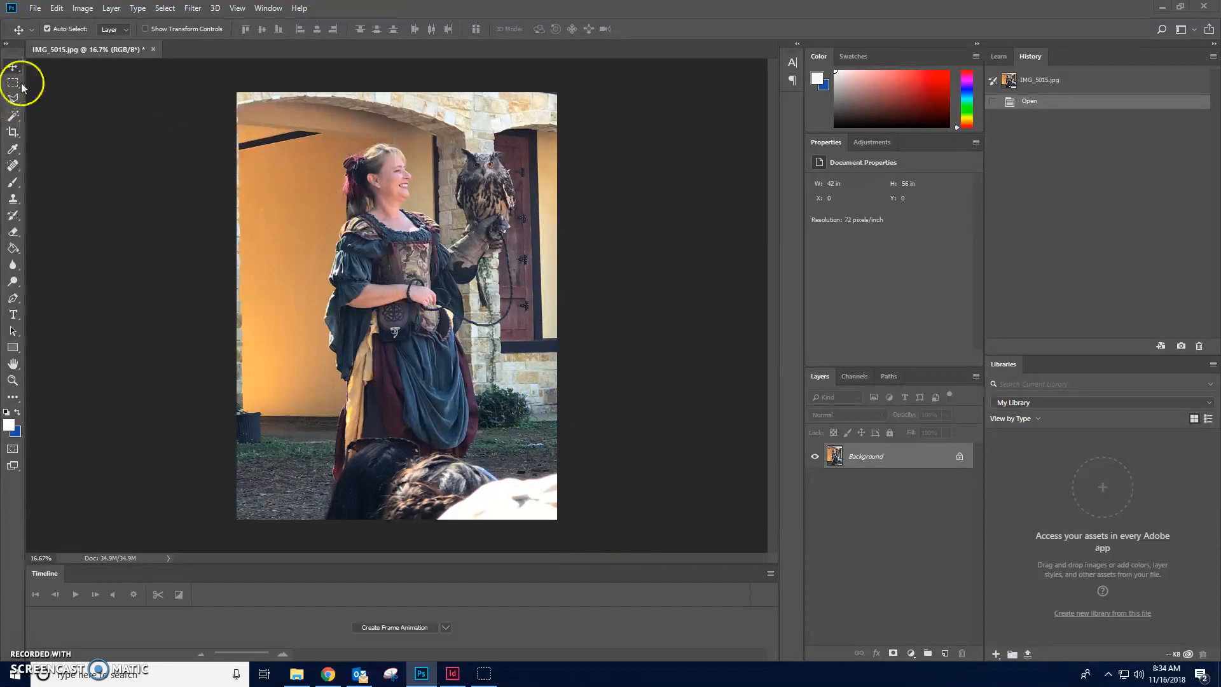
- Activate the Crop tool and set its sizing mode to W x H x Resolution
left_click(12, 133)
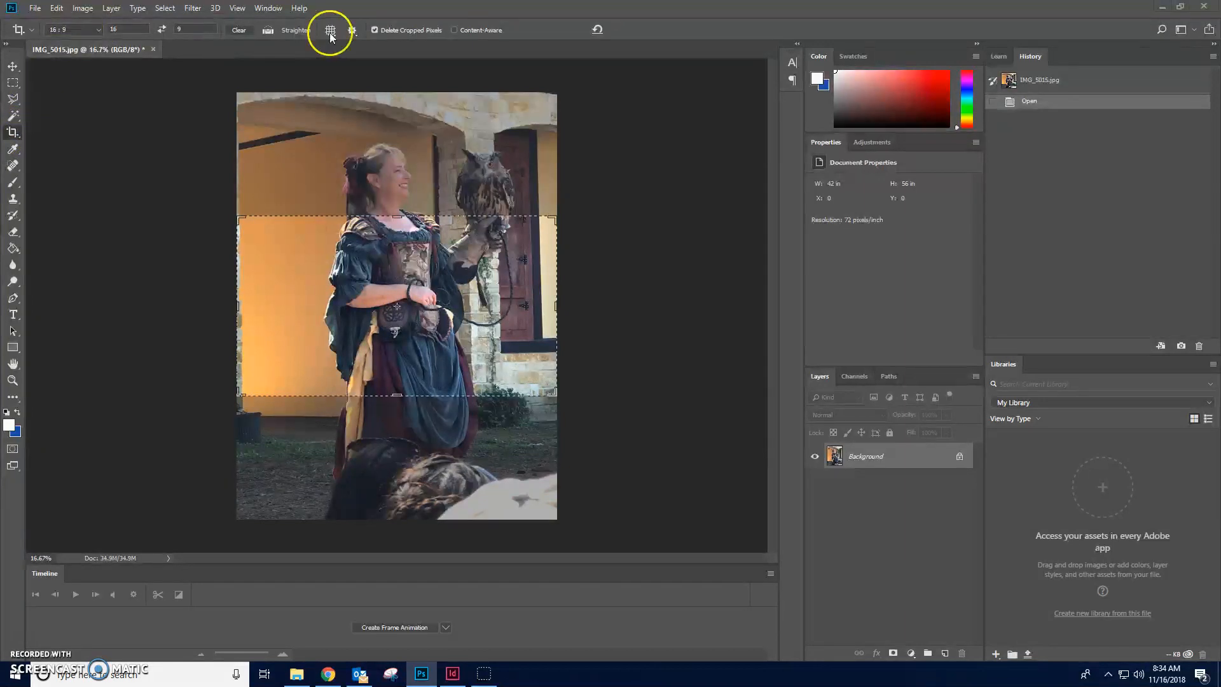
left_click(98, 30)
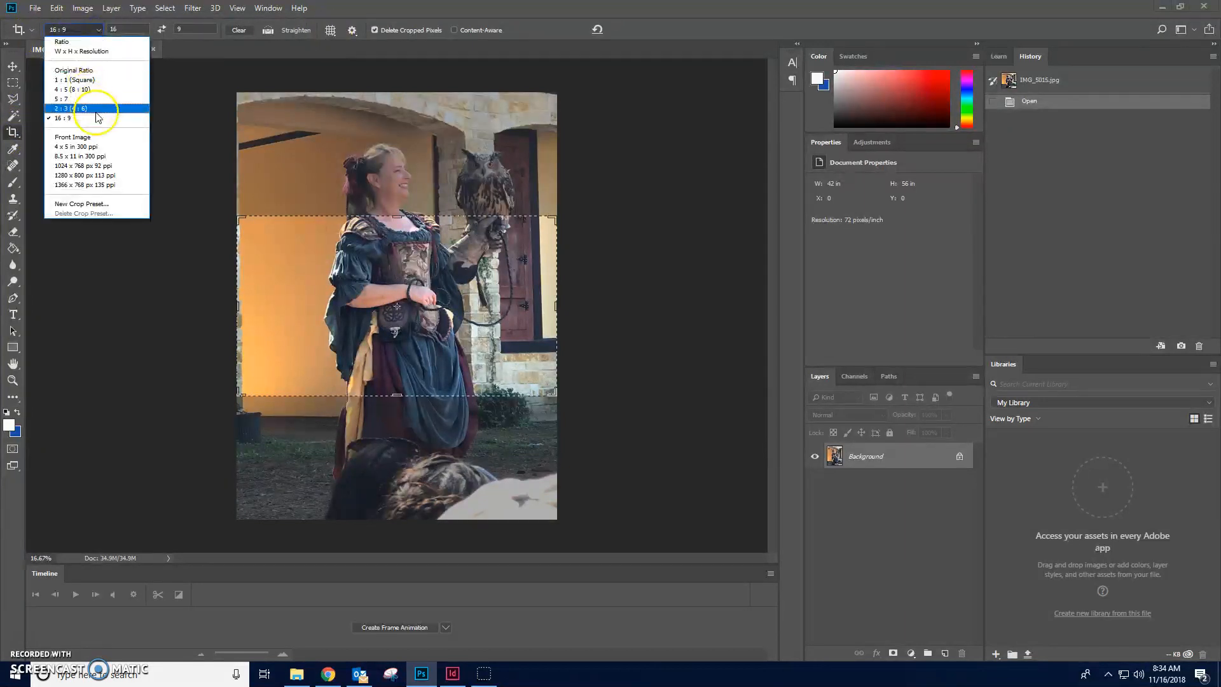
left_click(88, 52)
- Try to set the crop width to 23p
left_click(126, 30)
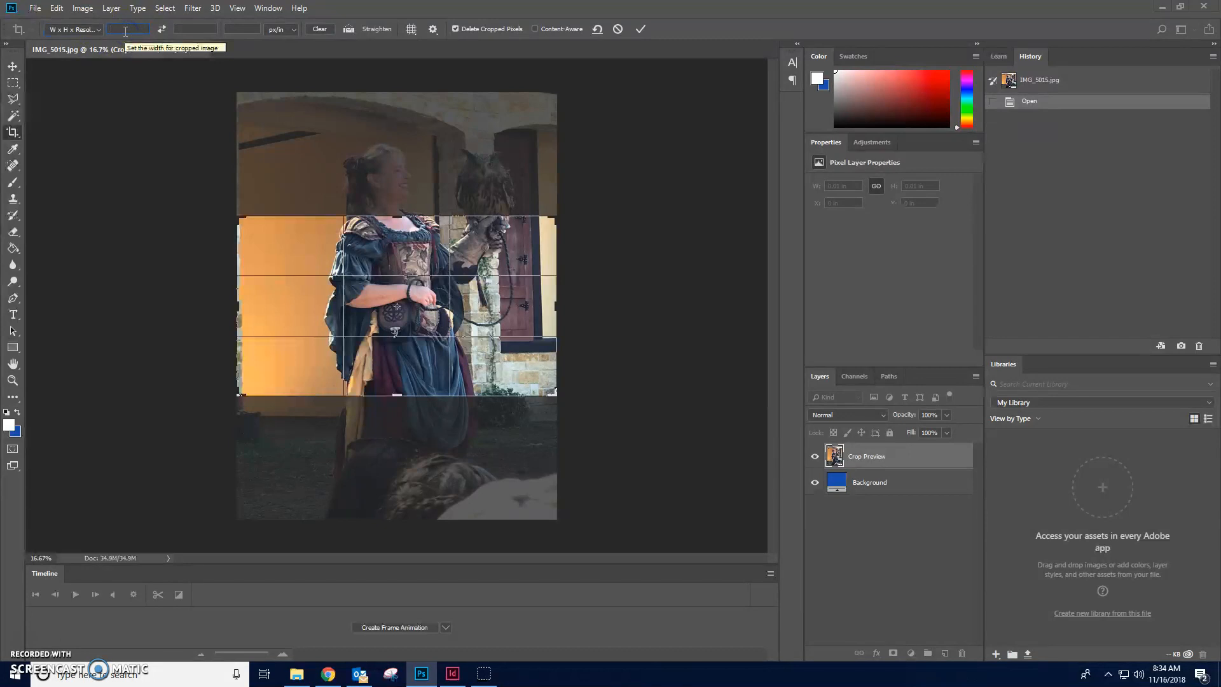
type("23p")
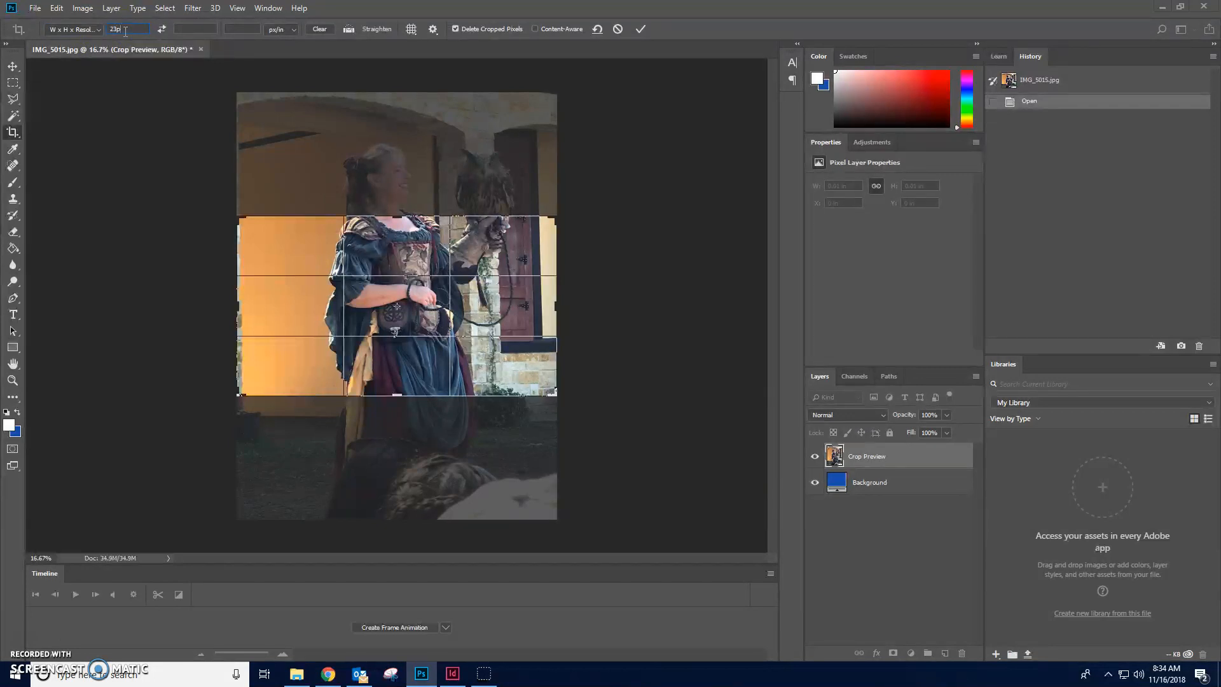
key("Return")
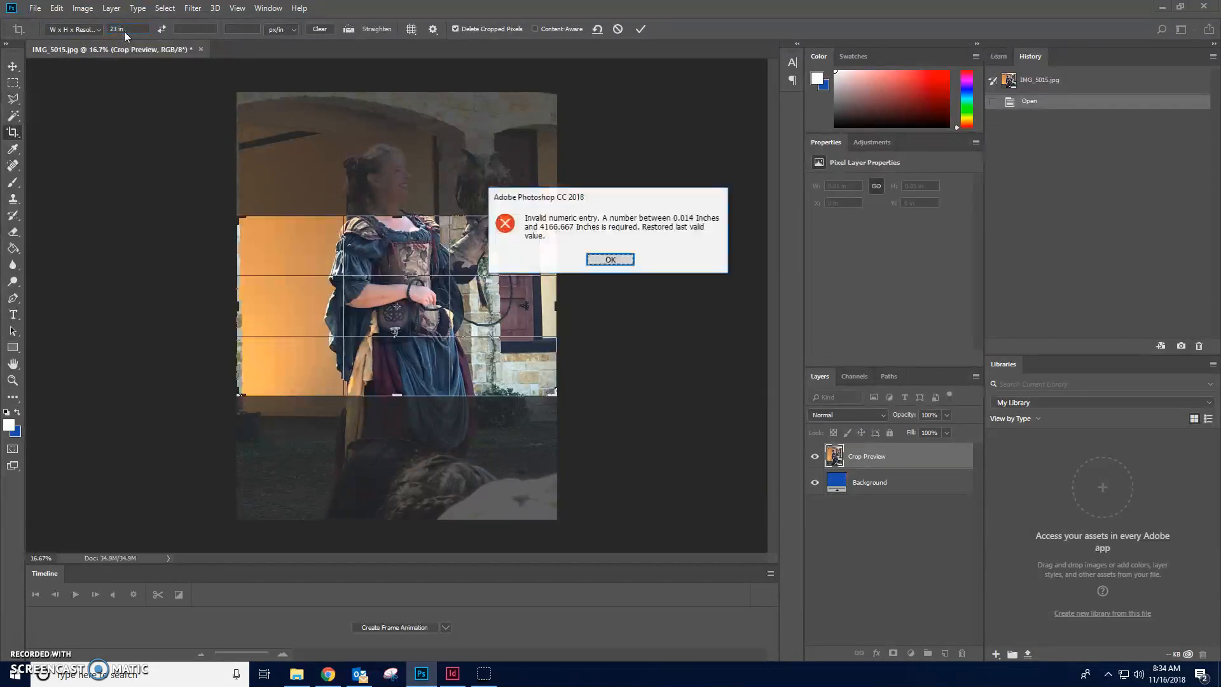
left_click(611, 260)
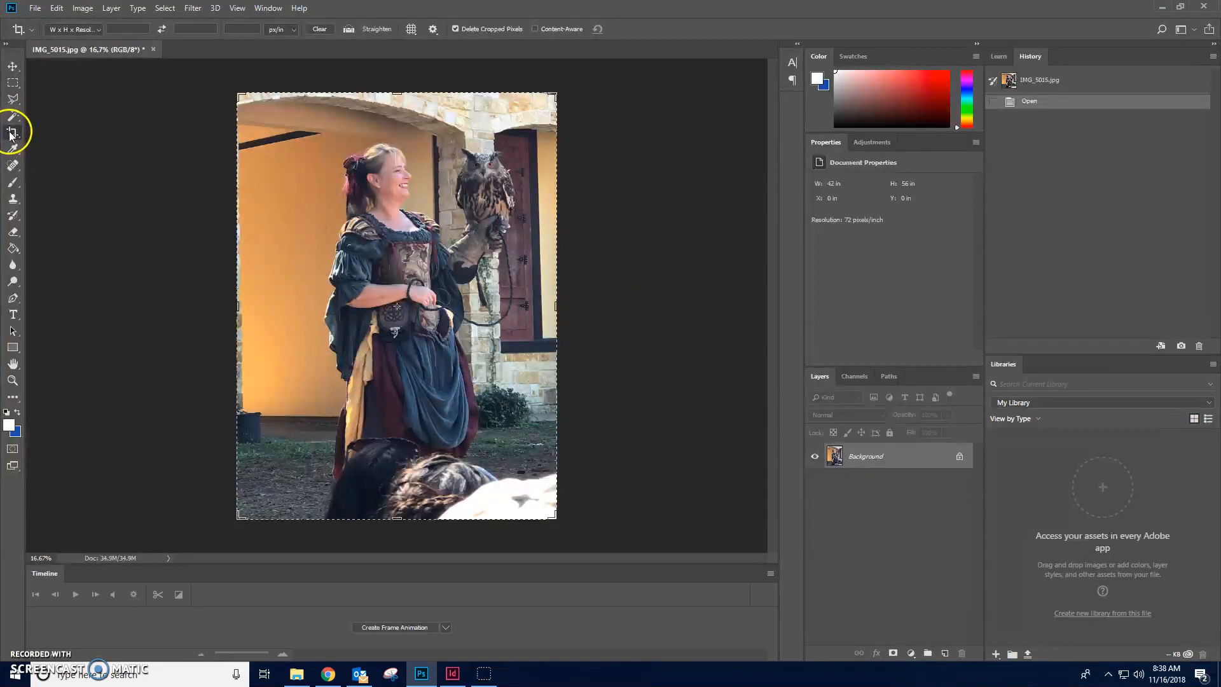
- Set the crop size to 23 pica wide by 32 pica high at a resolution of 300 px/in
left_click(96, 30)
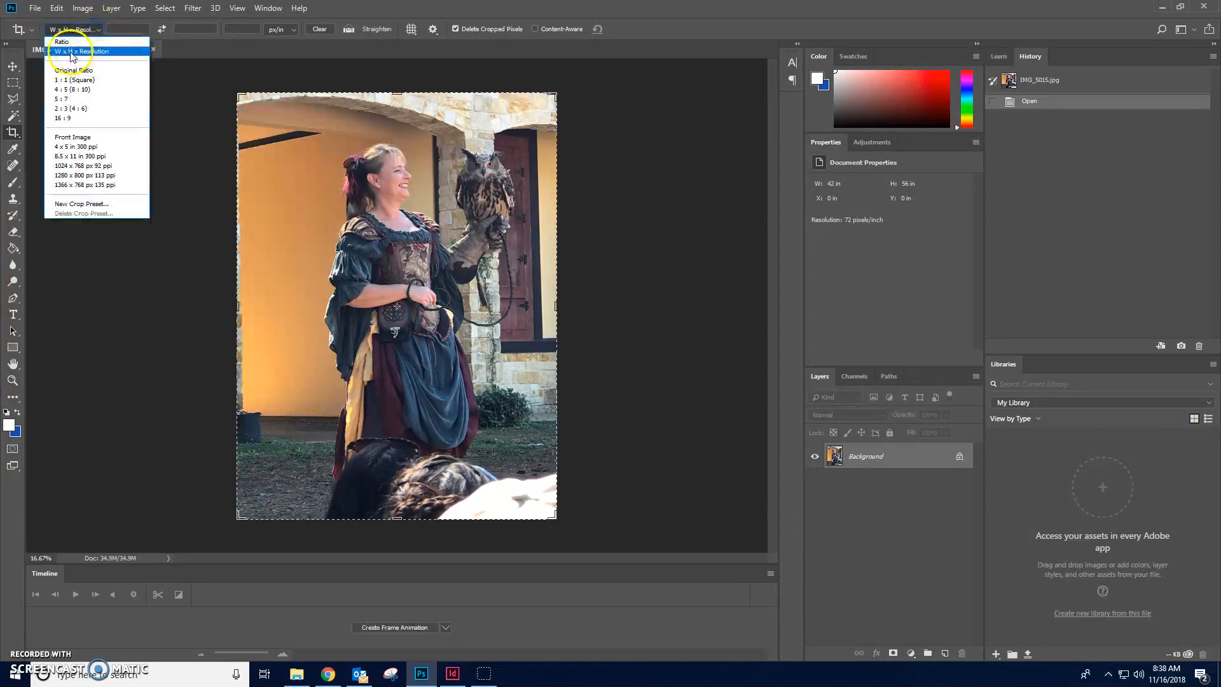
left_click(126, 28)
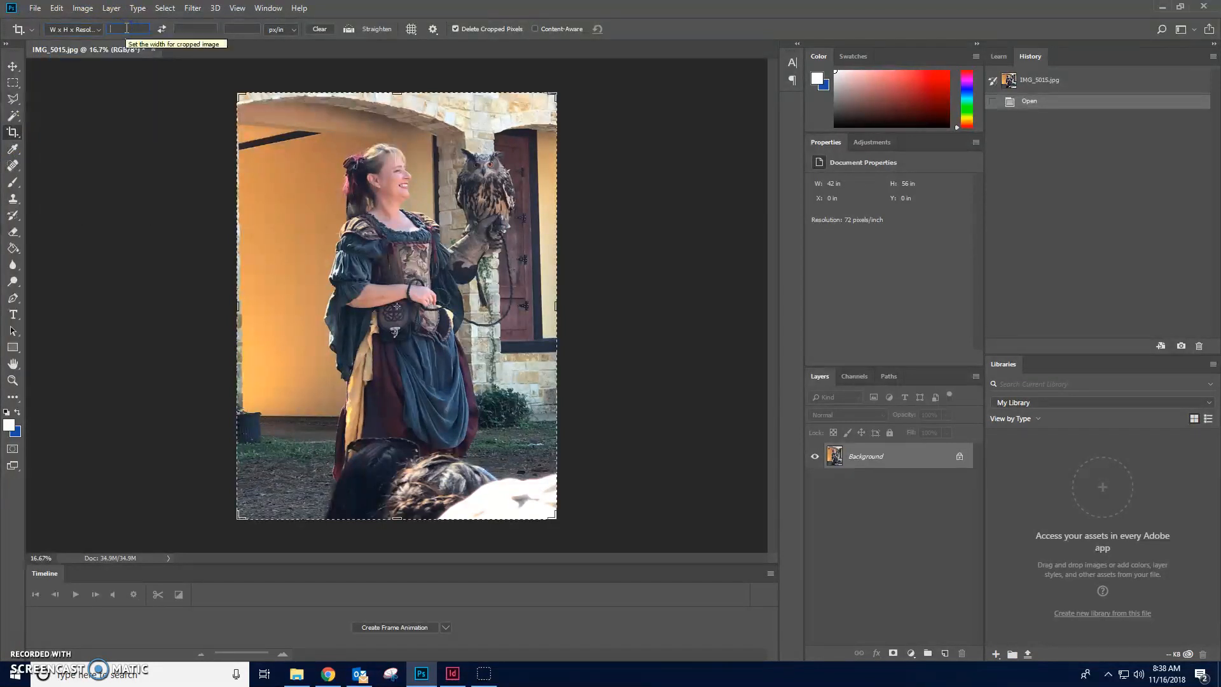
type("23 pica")
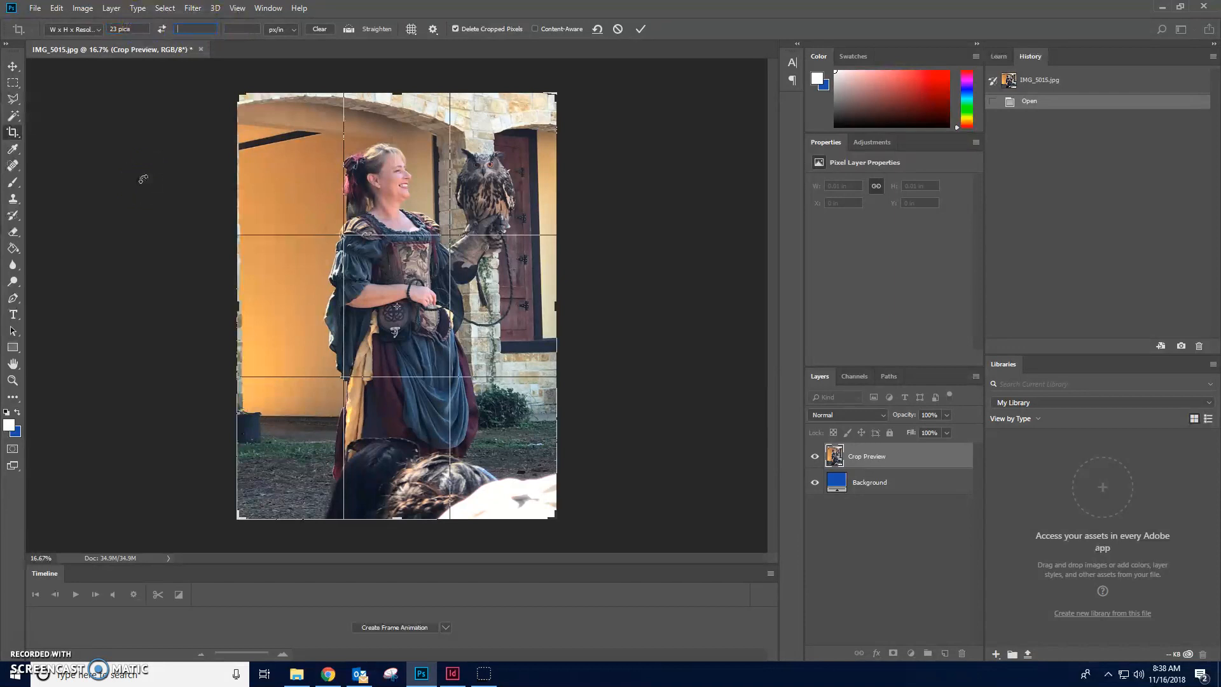
type("32")
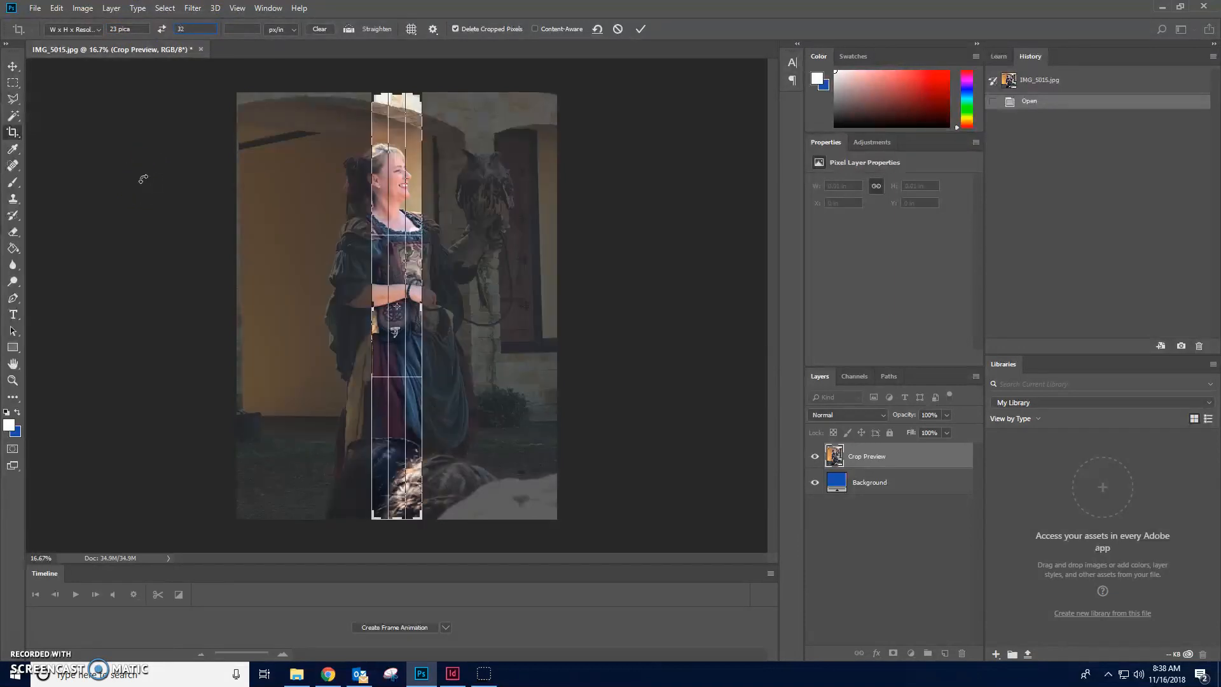
type(" pica")
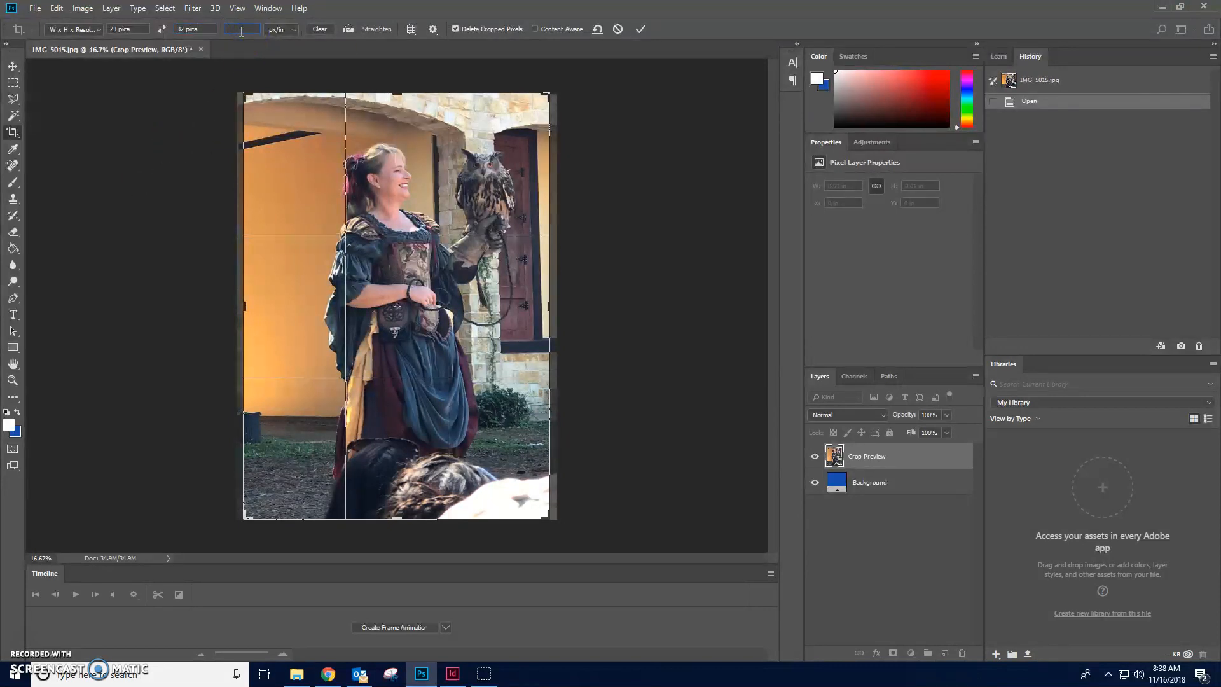
type("300")
left_click(277, 29)
left_click(286, 41)
- Shrink the crop area, frame the woman and the owl above the spectators' heads, and apply the crop
left_click_drag(549, 516, 515, 471)
left_click_drag(393, 355, 332, 343)
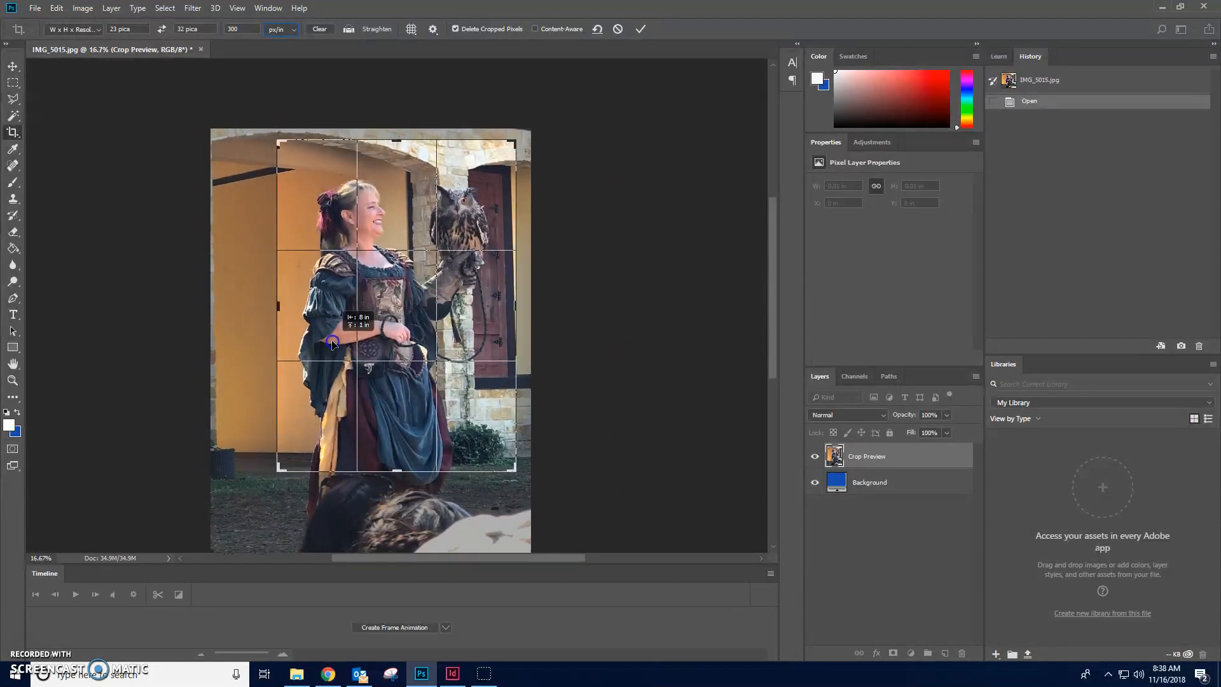
left_click_drag(396, 140, 396, 149)
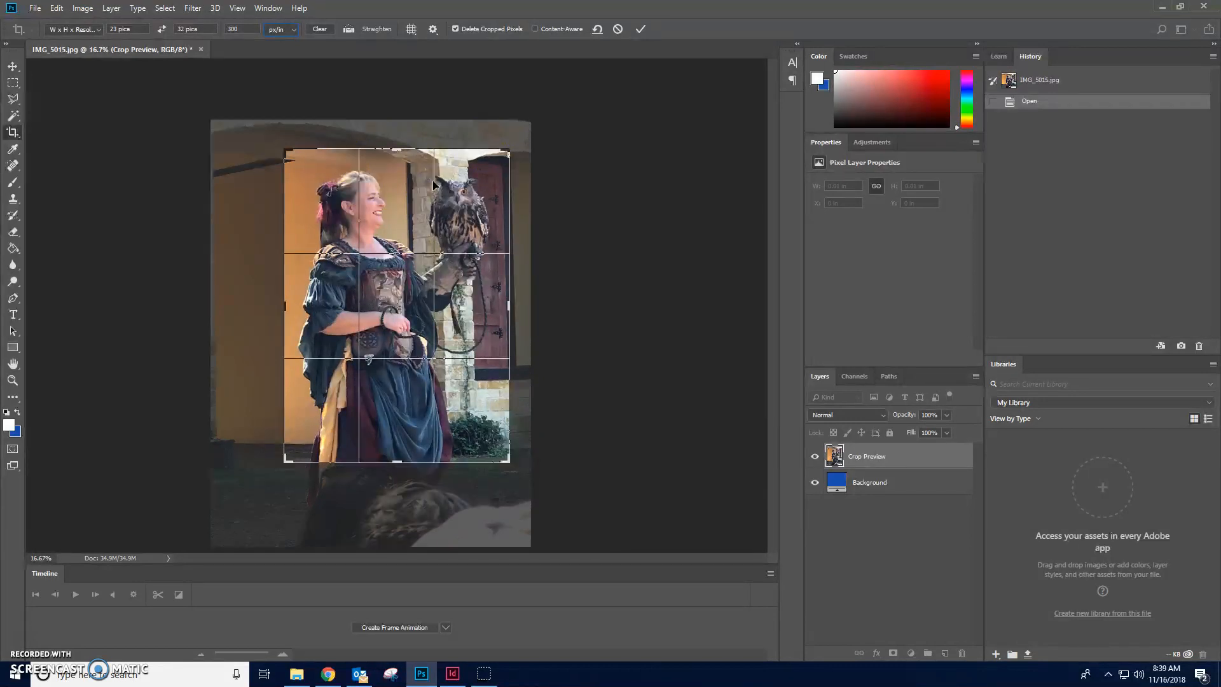
left_click_drag(395, 241, 394, 242)
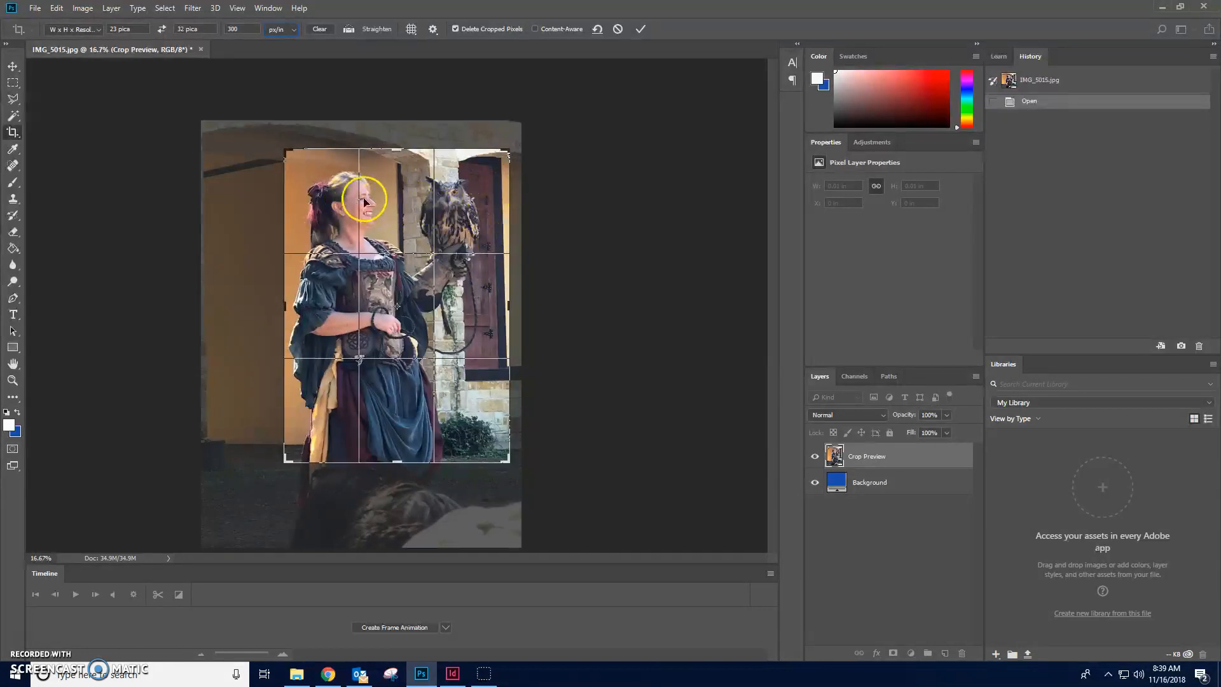
left_click_drag(499, 194, 526, 215)
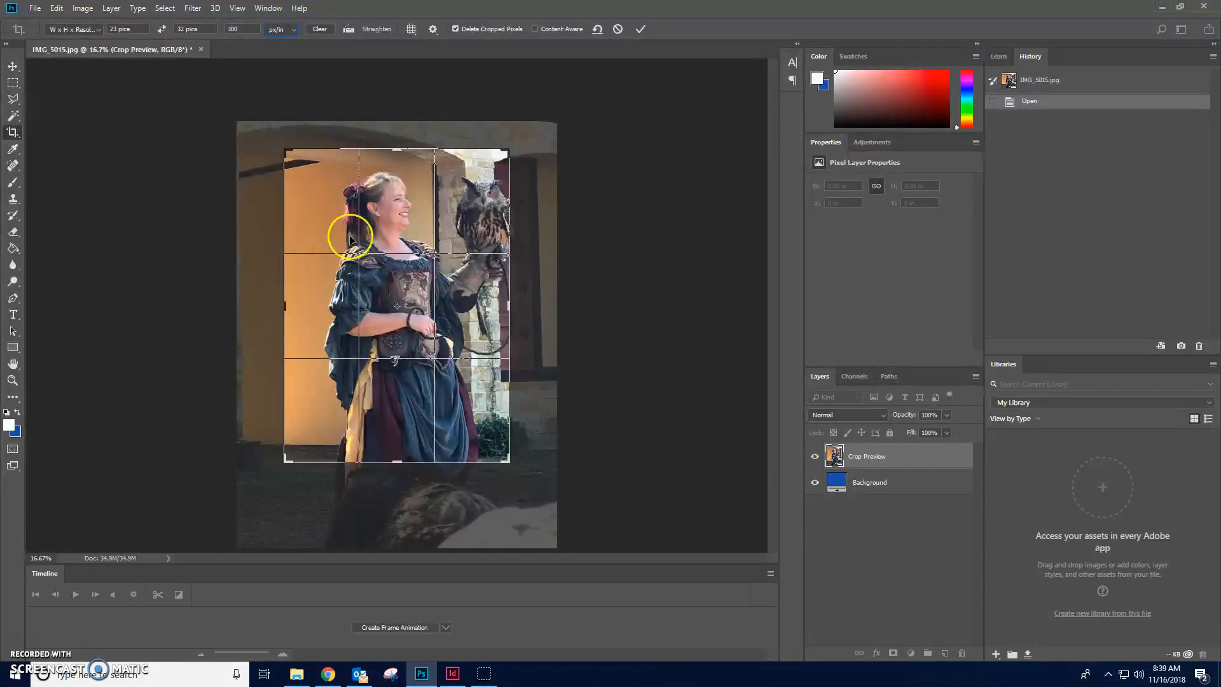
left_click_drag(399, 233, 361, 232)
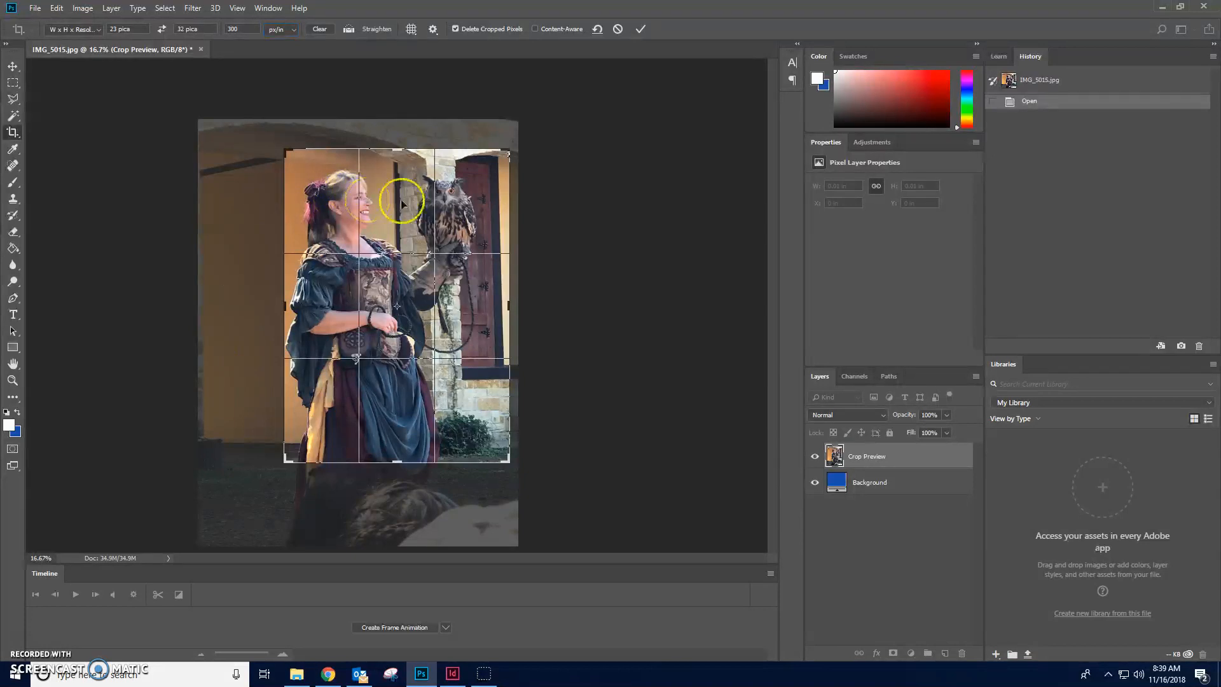
key("Return")
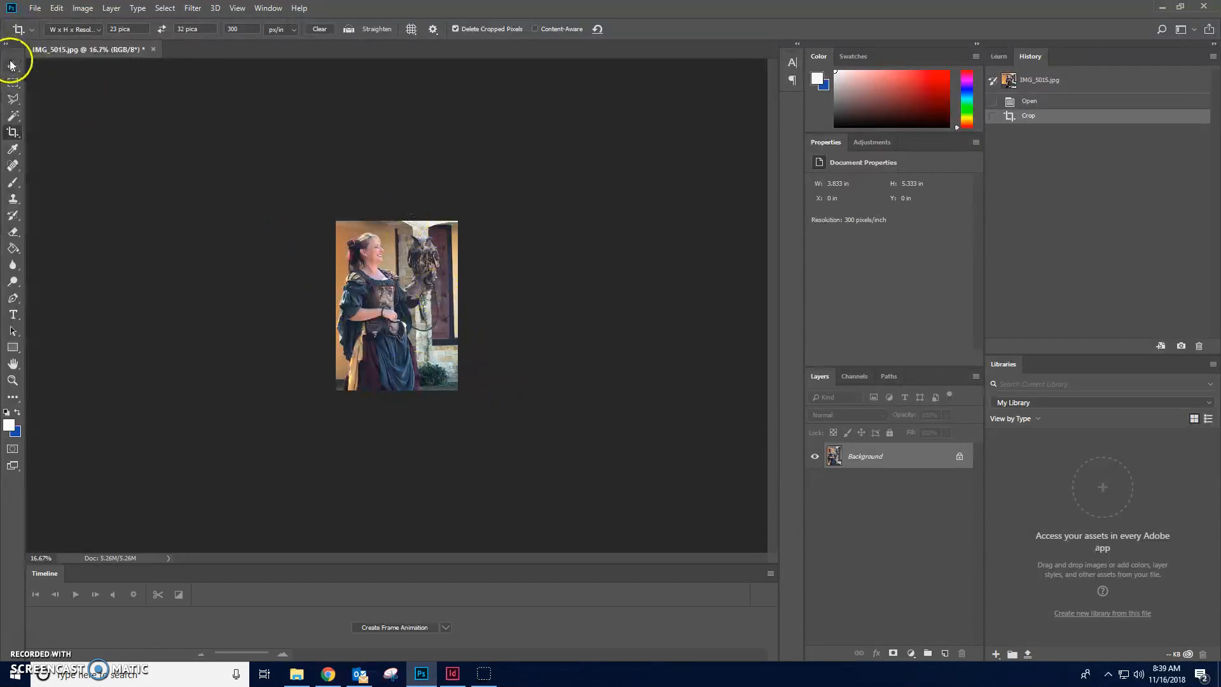
- Save the cropped photo as a JPEG named Left Page 1 in the InDesign Photos folder, accepting the JPEG options
left_click(35, 9)
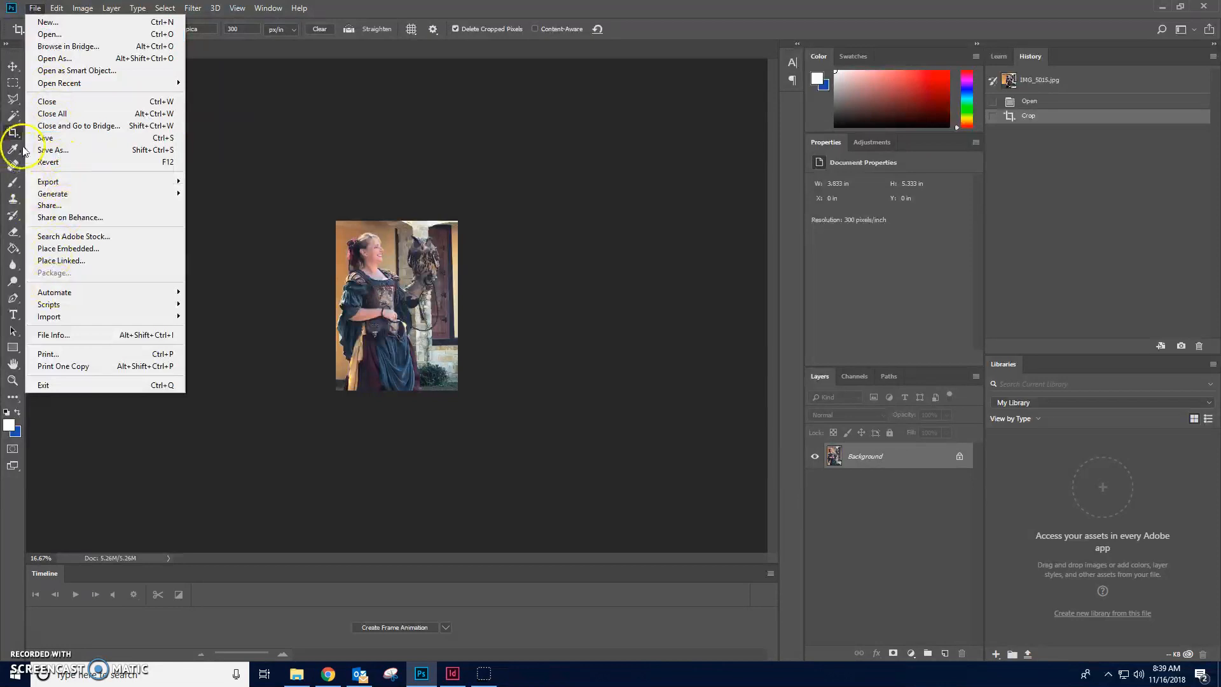
left_click(57, 152)
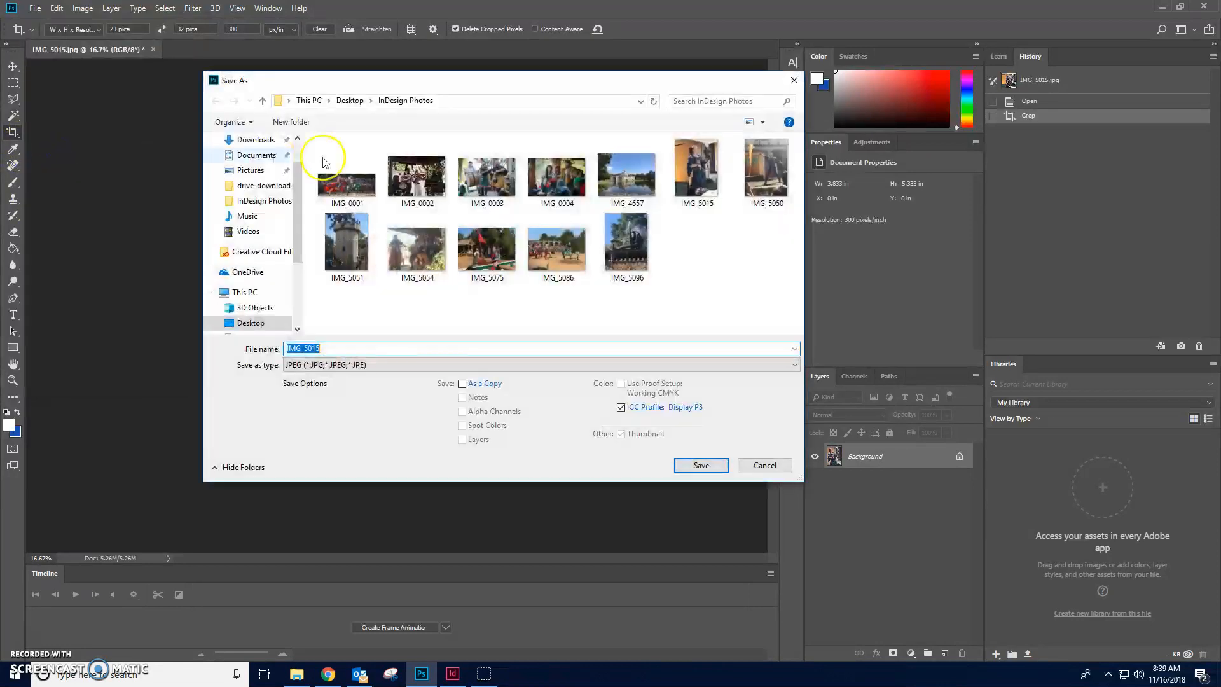
left_click(700, 175)
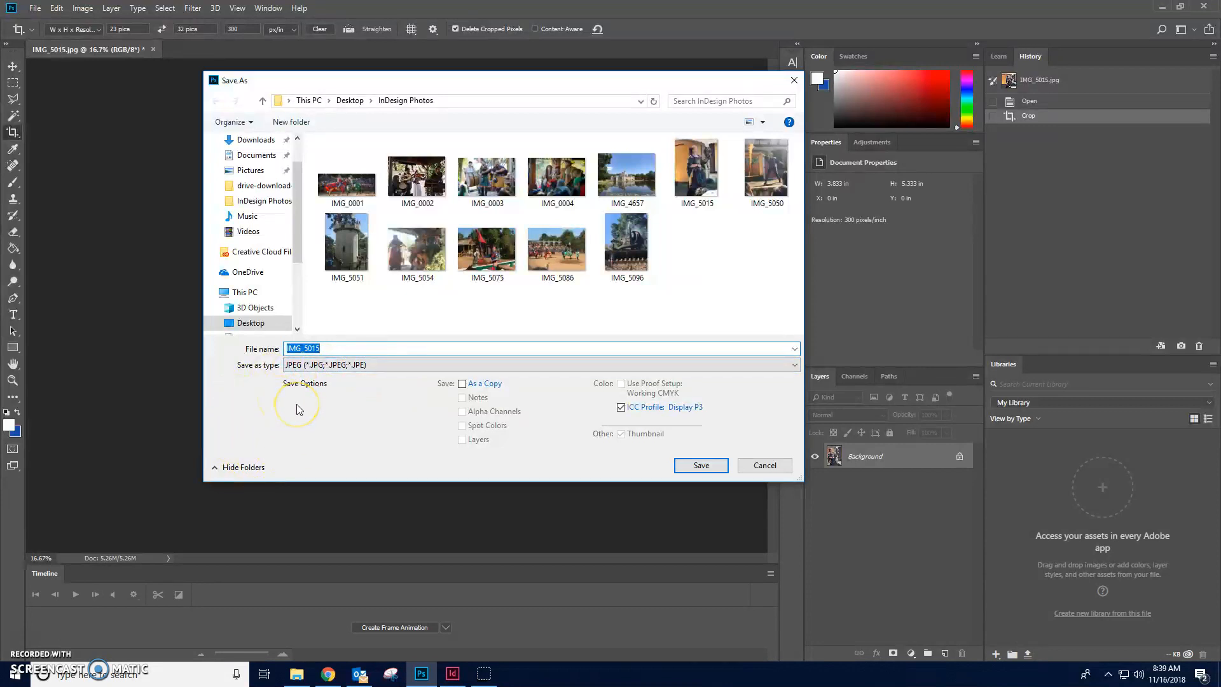
type("Left Page 1")
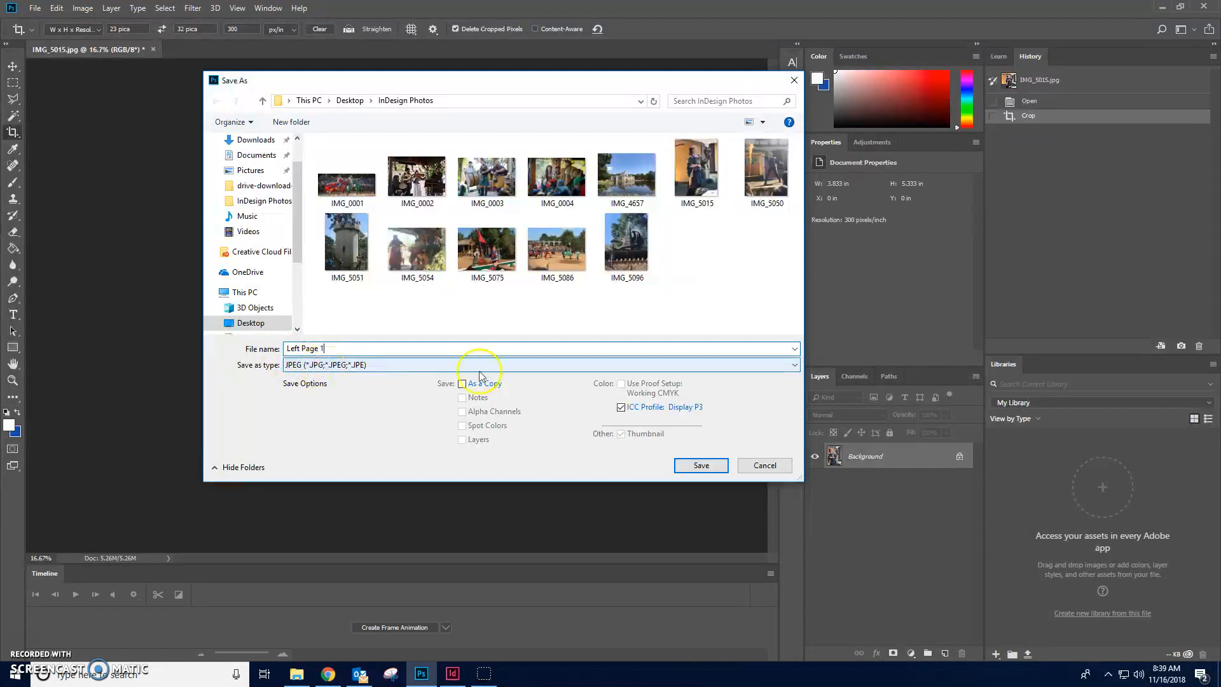
left_click(701, 467)
left_click(674, 168)
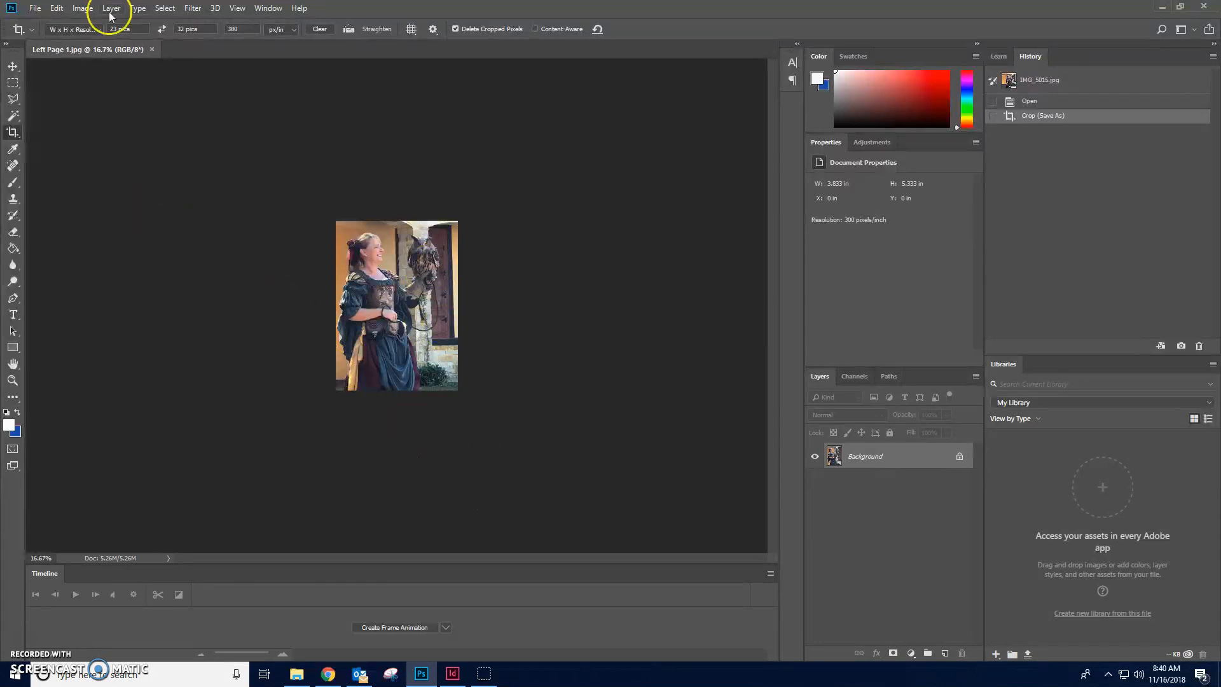
- Open the Levels adjustment for the photo and set the Blue channel's black input level to 11
left_click(12, 382)
left_click(388, 296)
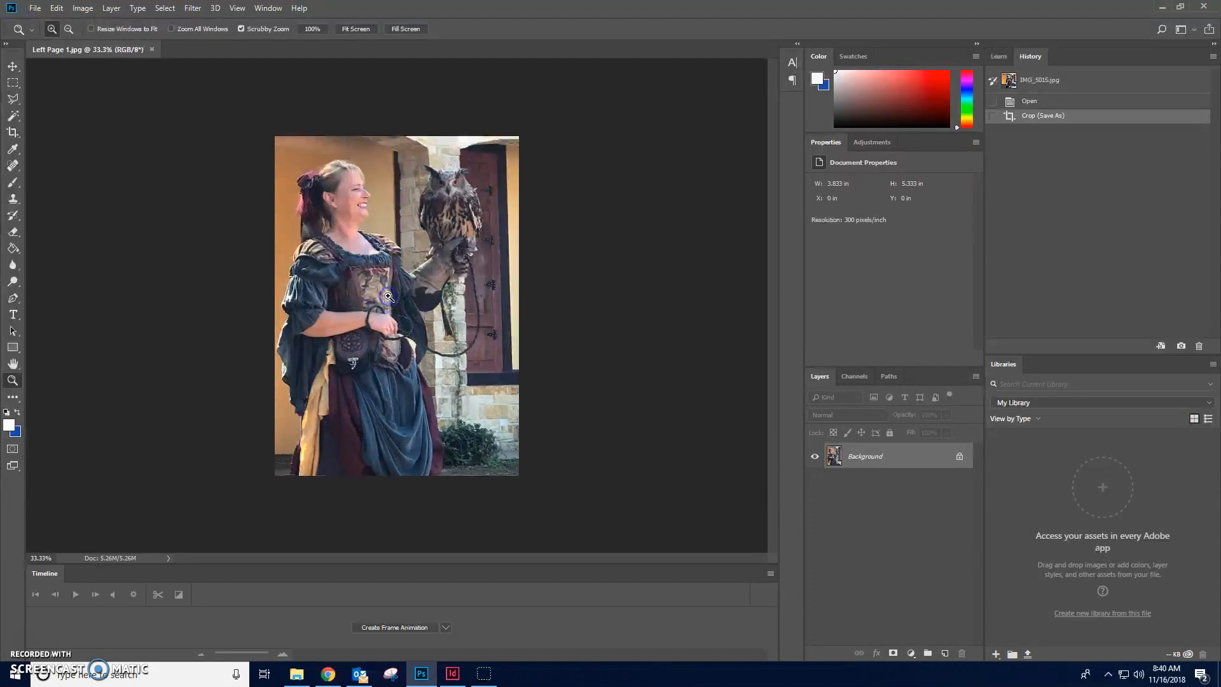
left_click(57, 9)
mouse_move(80, 9)
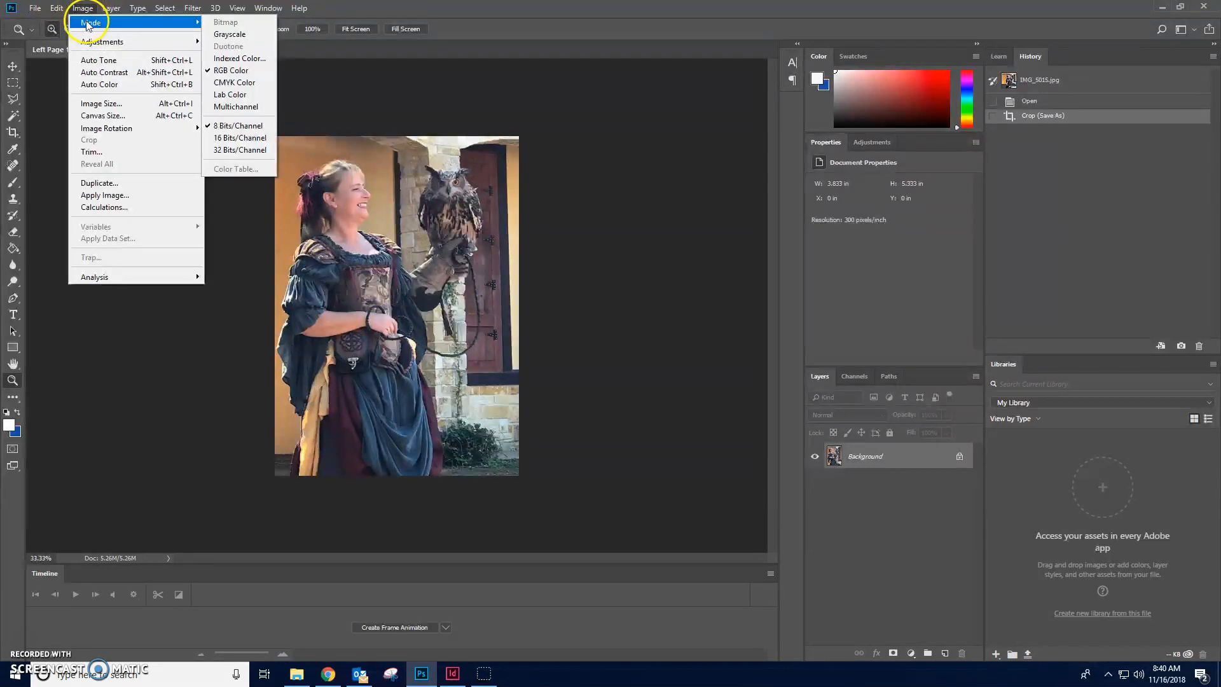
mouse_move(101, 45)
left_click(224, 53)
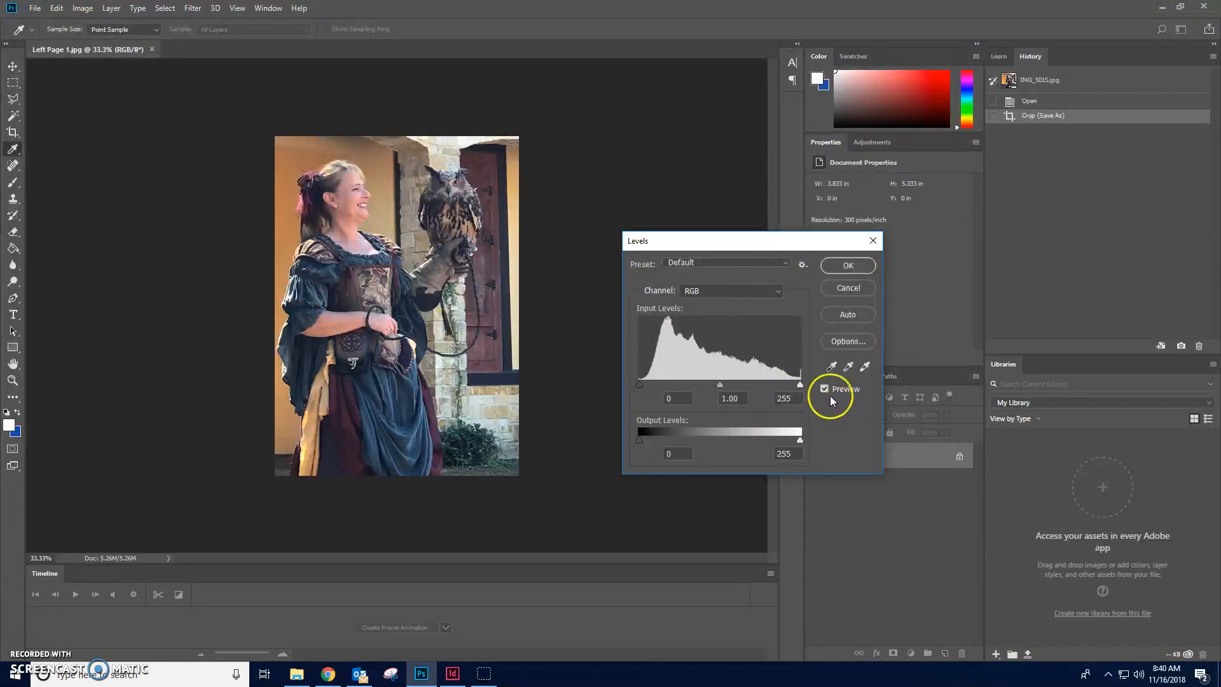
left_click(683, 290)
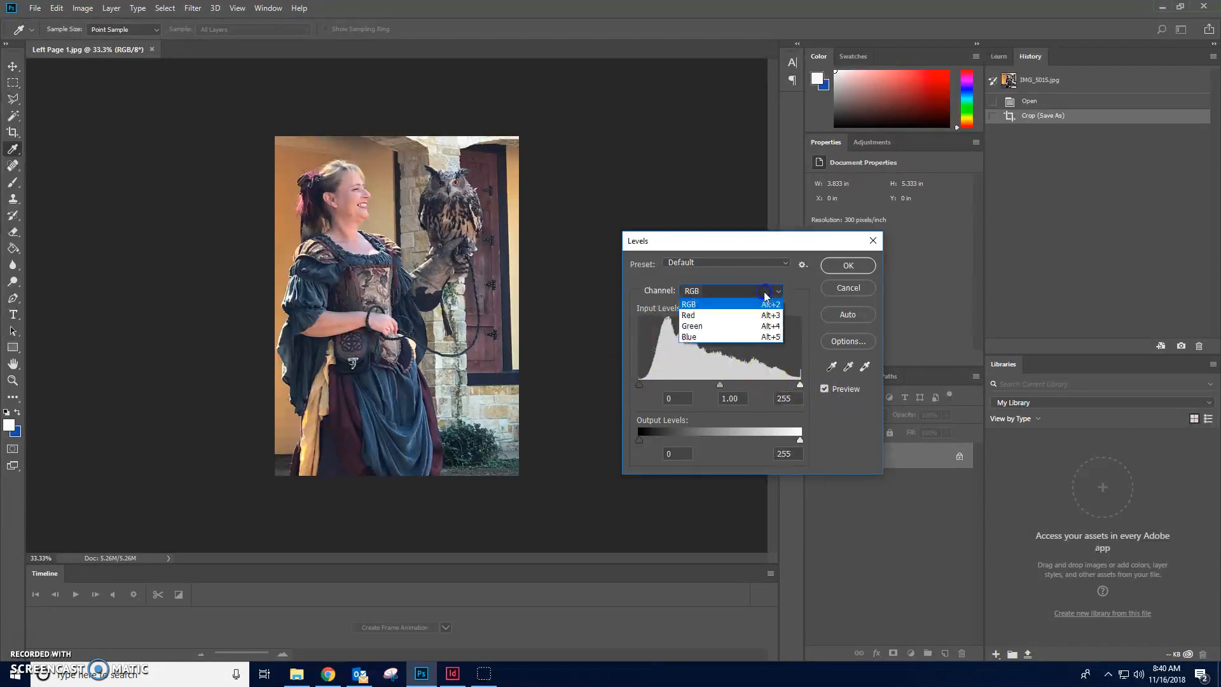
left_click(738, 336)
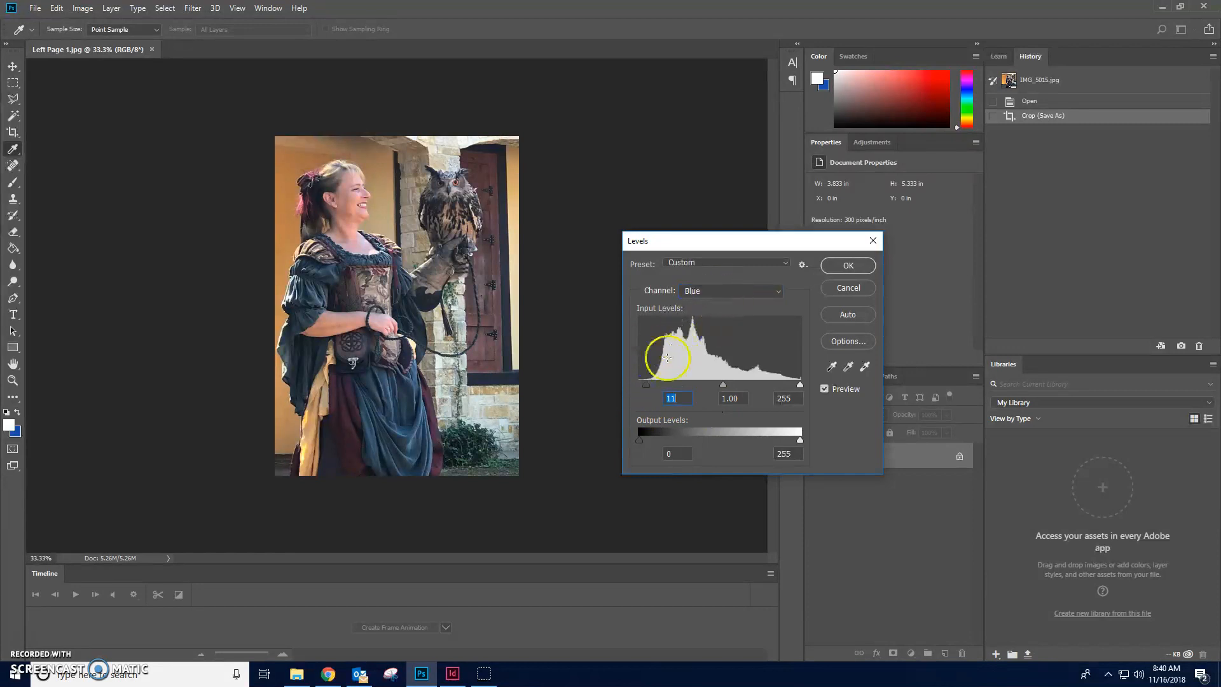
left_click_drag(646, 385, 646, 386)
- Set the Green channel's black input level to 5 in the Levels adjustment
left_click(714, 288)
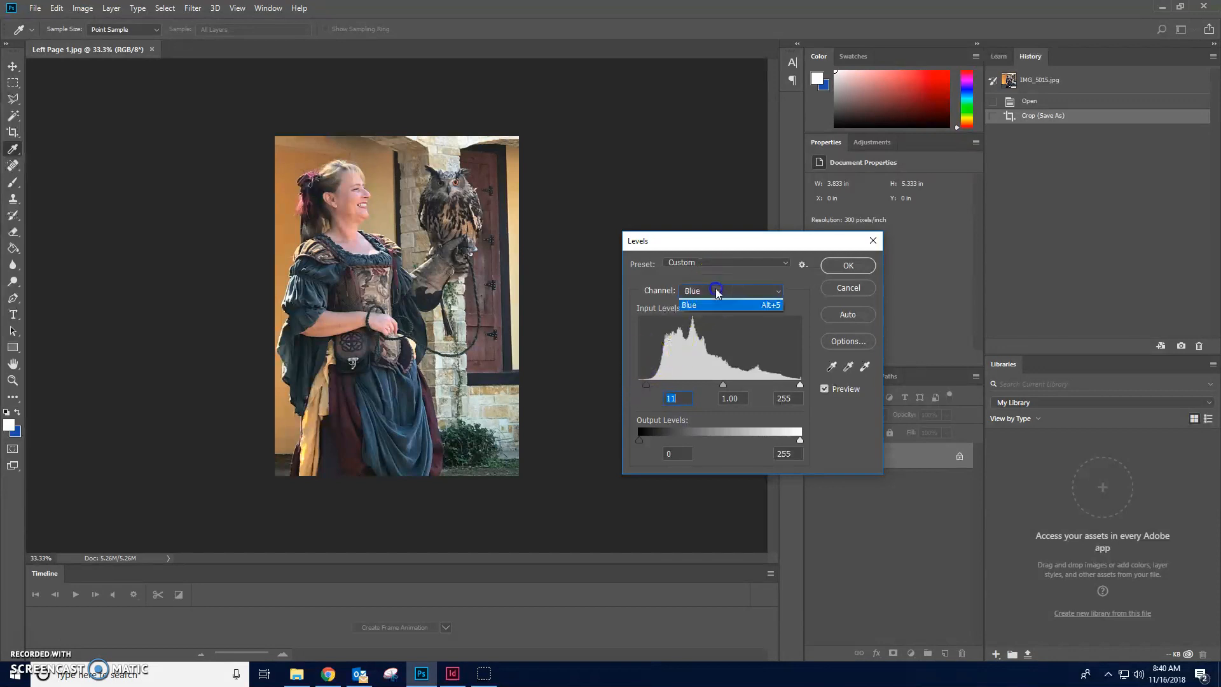
left_click(715, 323)
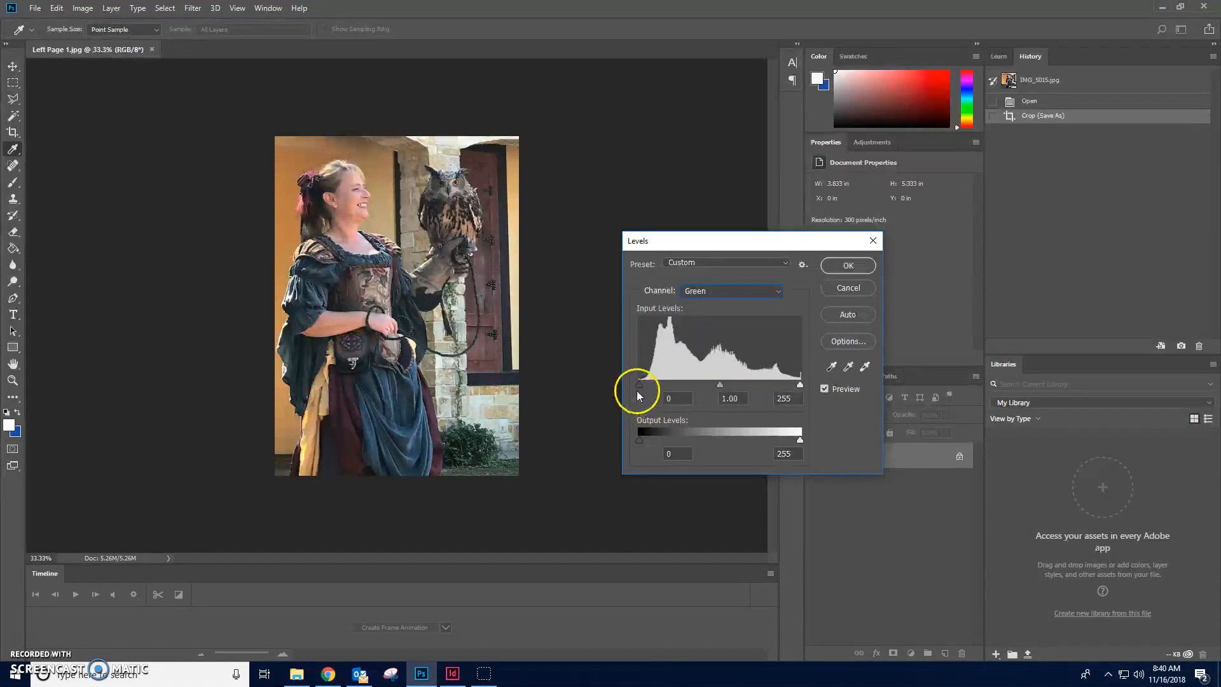
left_click_drag(639, 384, 642, 385)
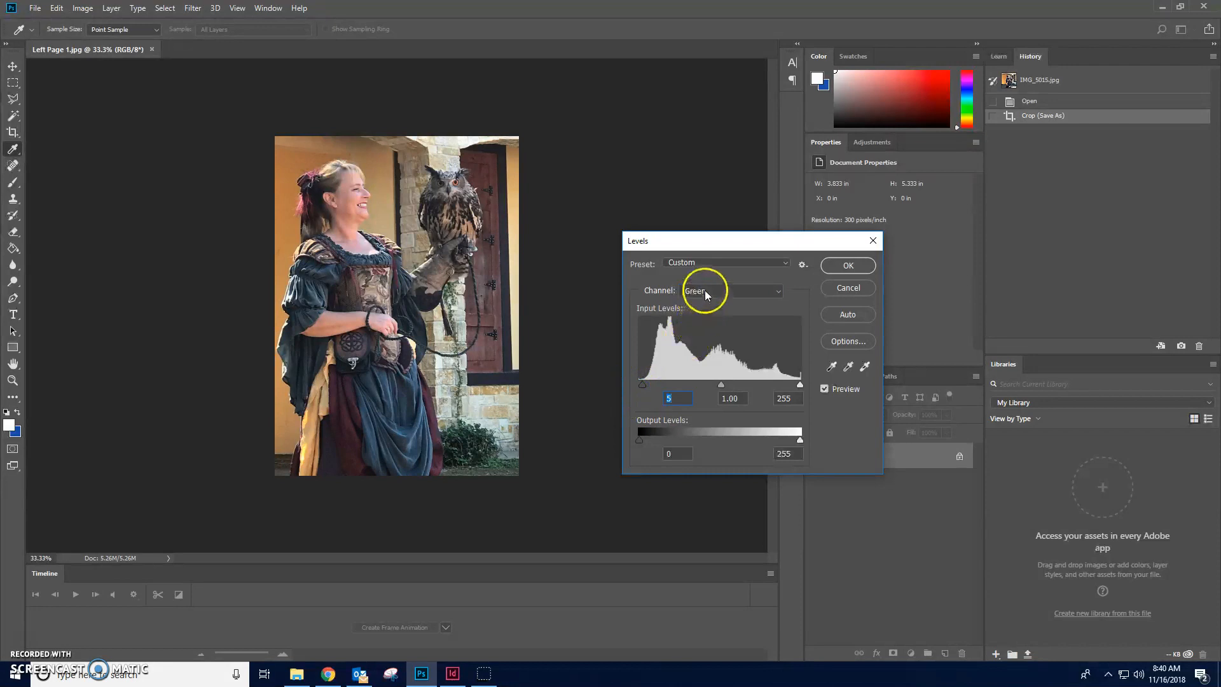
- Check the Red channel, set the composite RGB midtone input level to 1.40, and apply the Levels adjustment
left_click(705, 293)
left_click(704, 310)
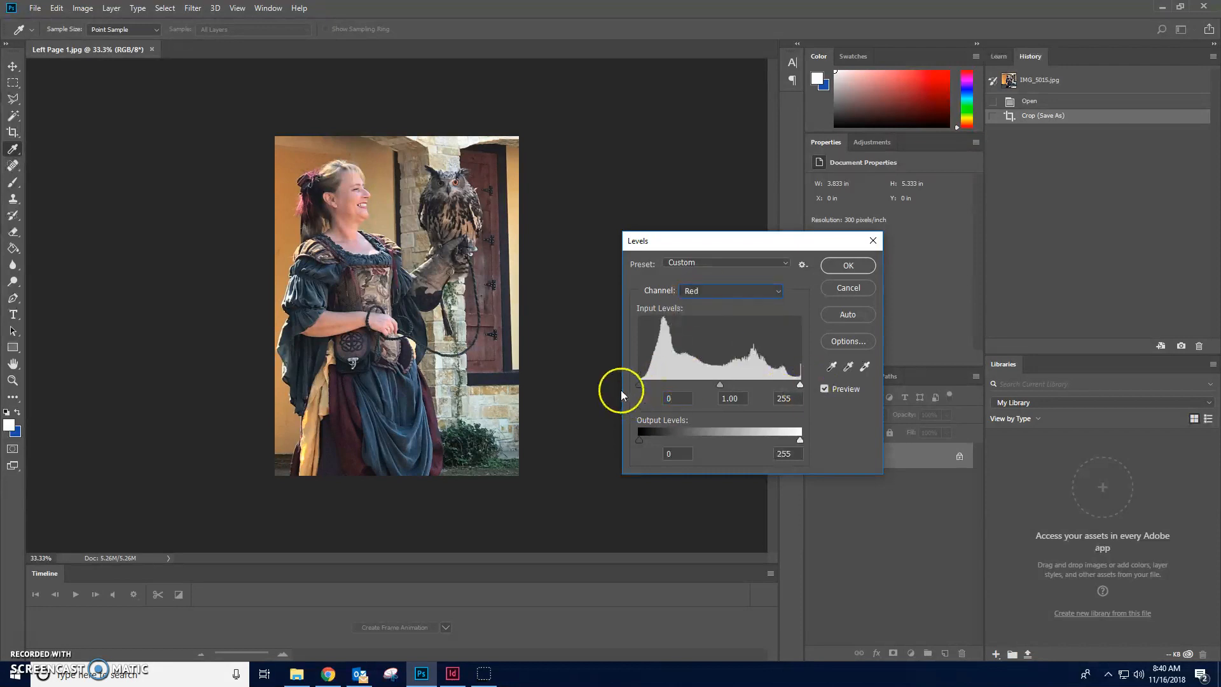
left_click(698, 290)
left_click(699, 299)
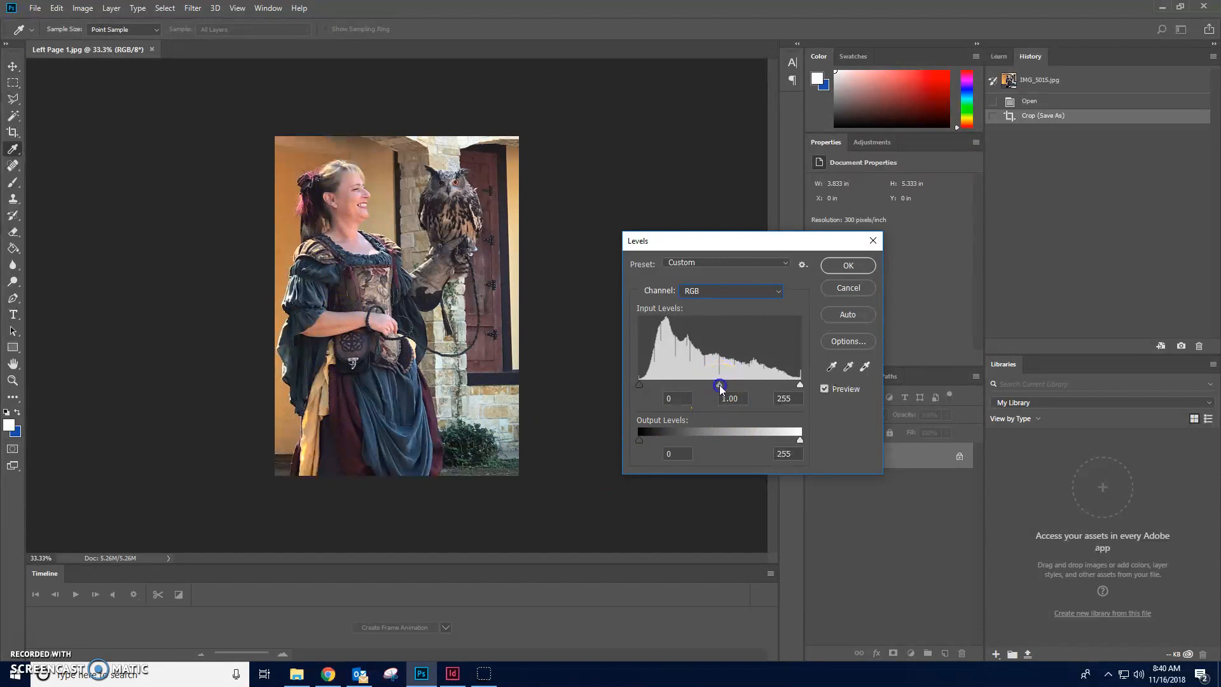
left_click_drag(716, 387, 699, 393)
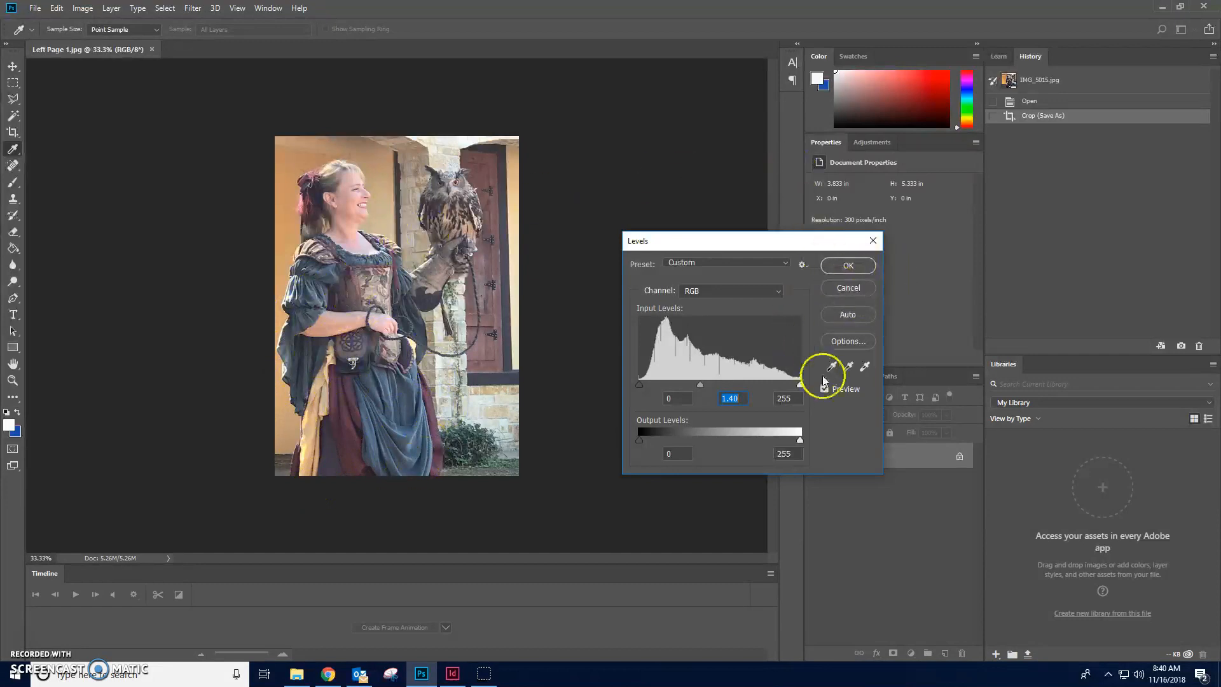
left_click(849, 265)
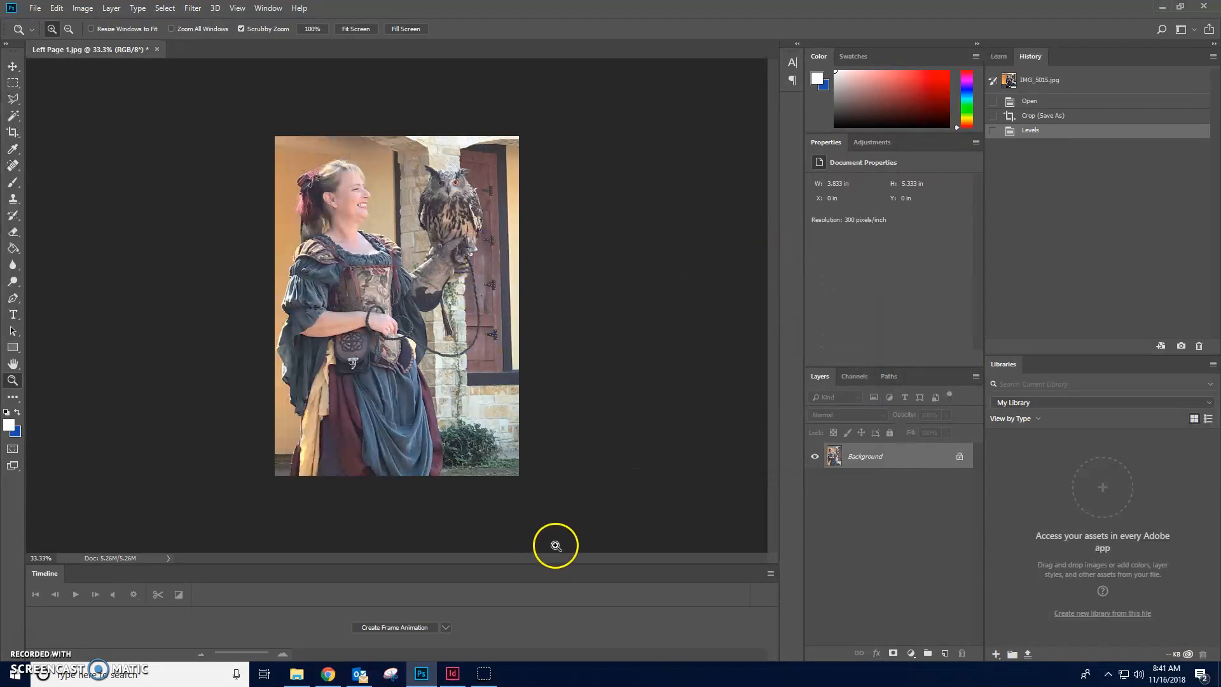
- Save the color-corrected Left Page 1 photo over the existing file and close it
left_click(36, 13)
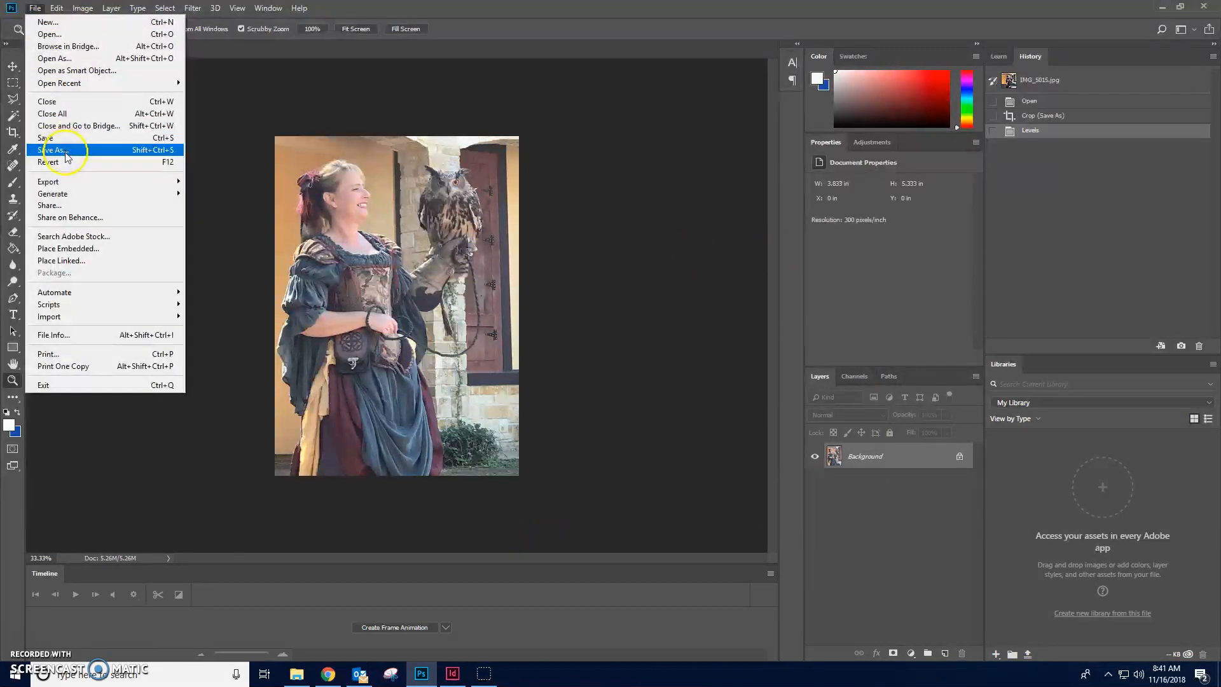
left_click(306, 47)
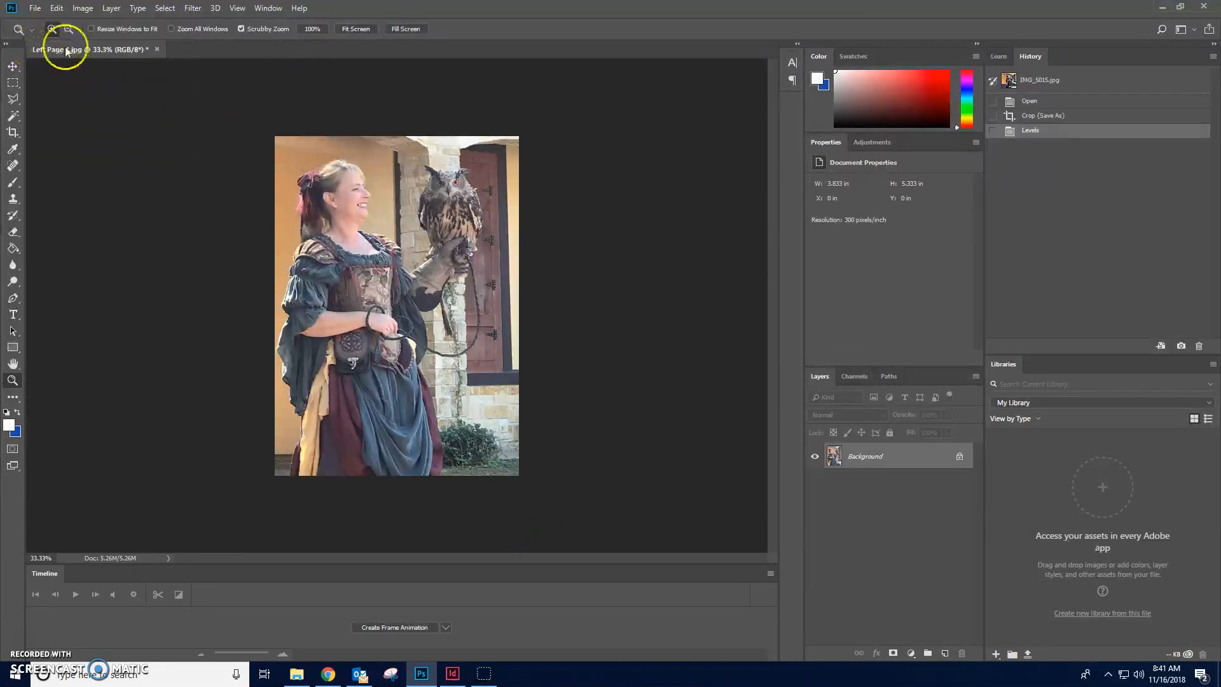
left_click(36, 9)
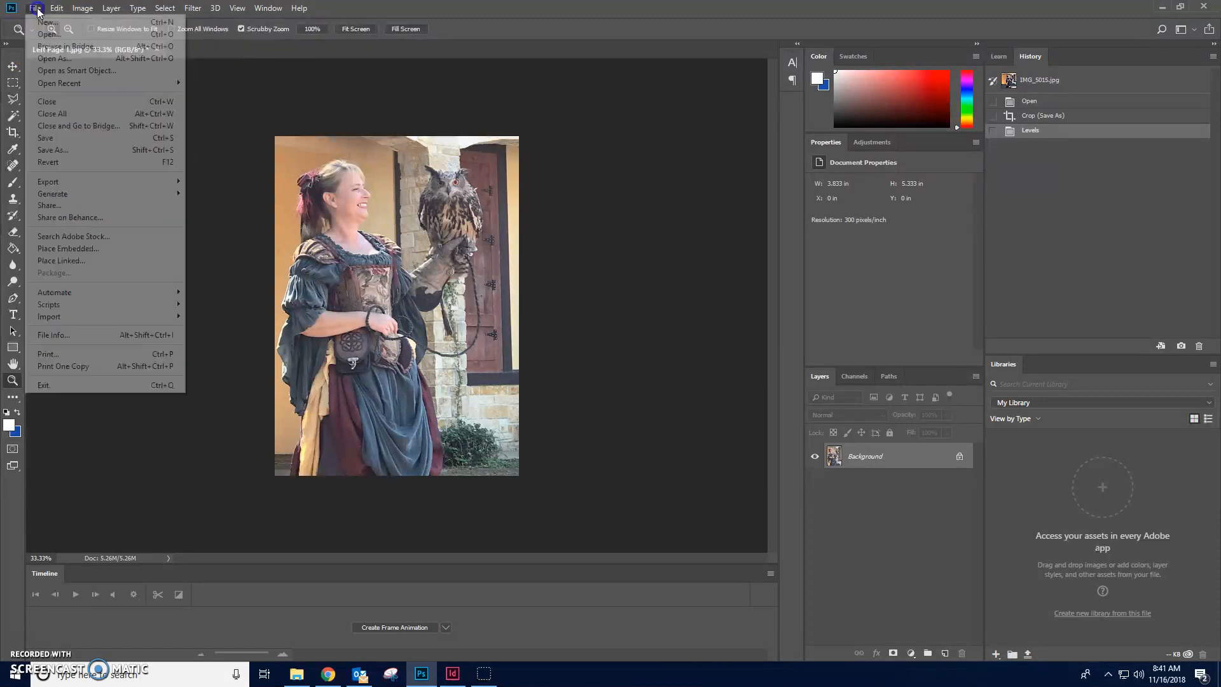
left_click(66, 138)
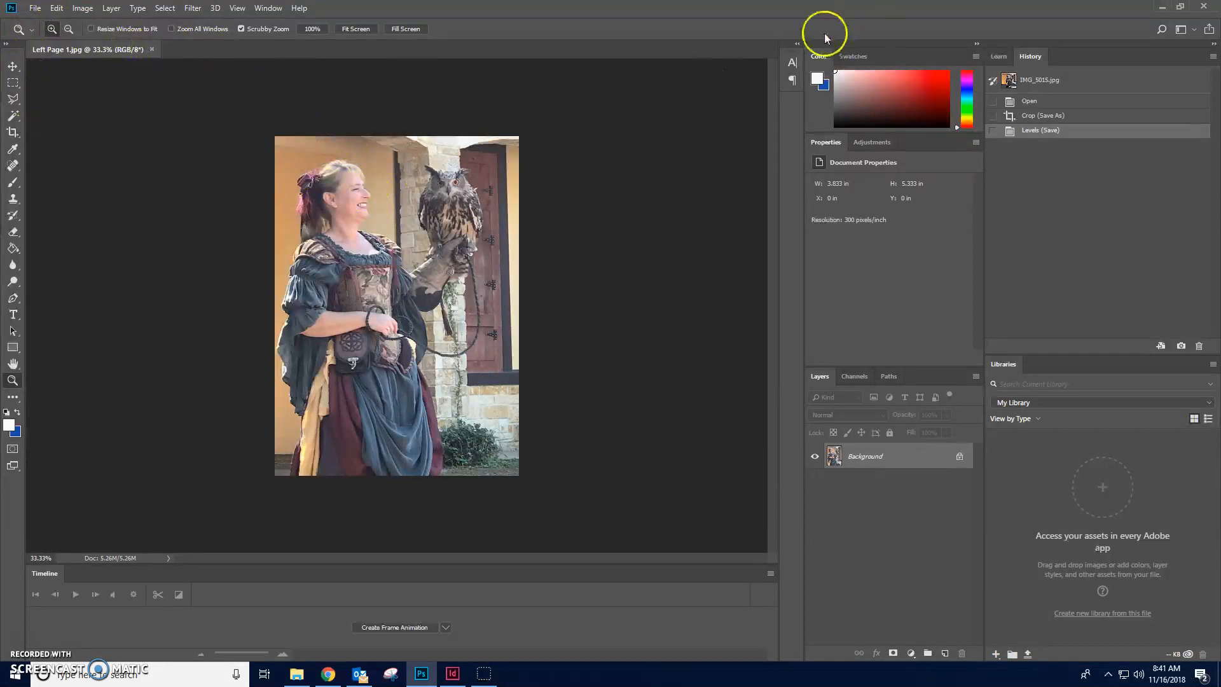
left_click(152, 50)
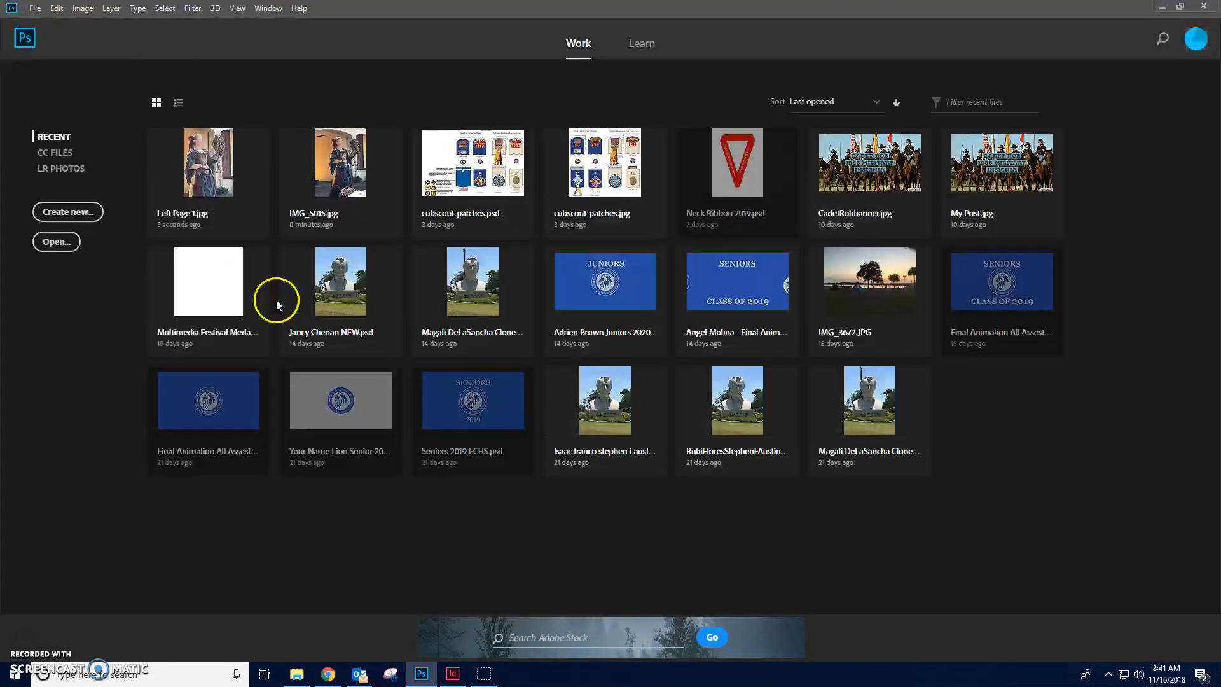
- Switch to InDesign and place Left Page 1 from the Desktop's InDesign Photos folder into the large upper picture frame on the left page
left_click(452, 674)
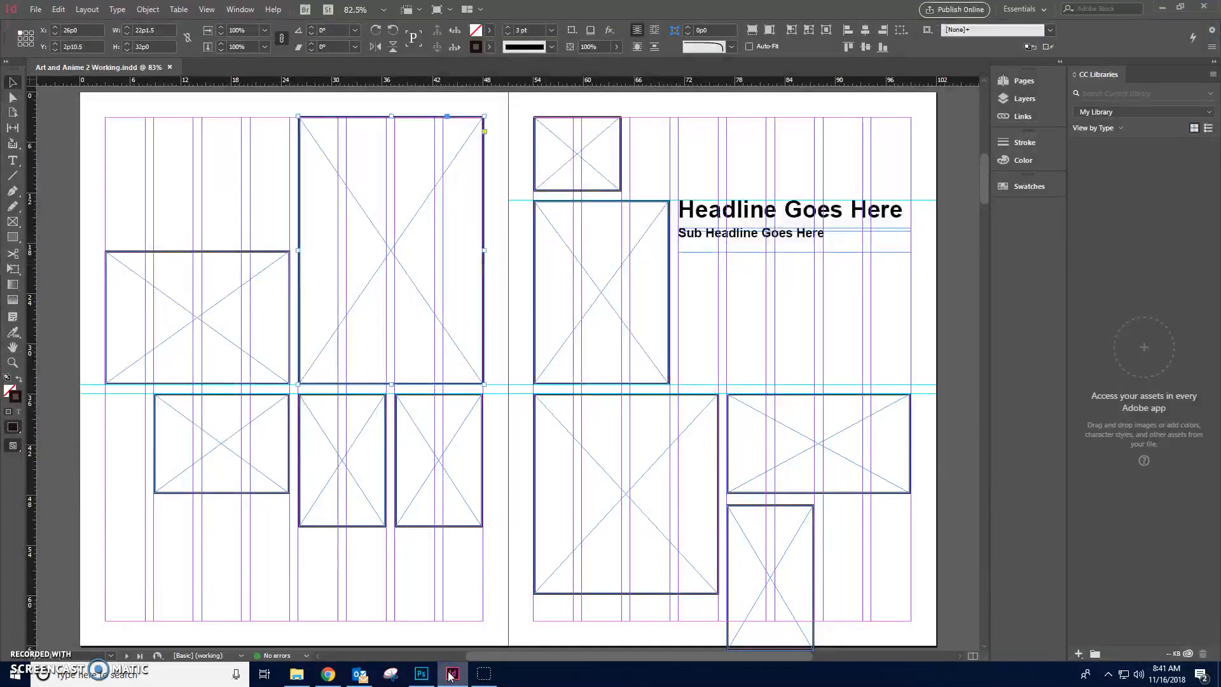
left_click(234, 101)
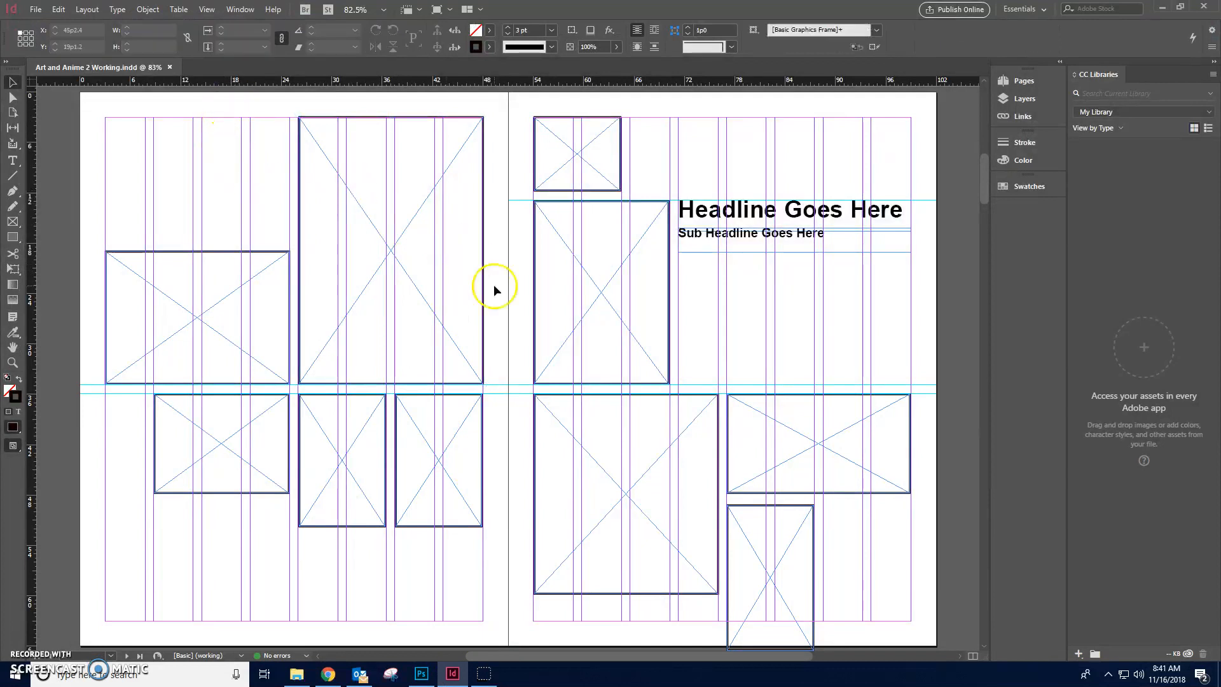
left_click(399, 231)
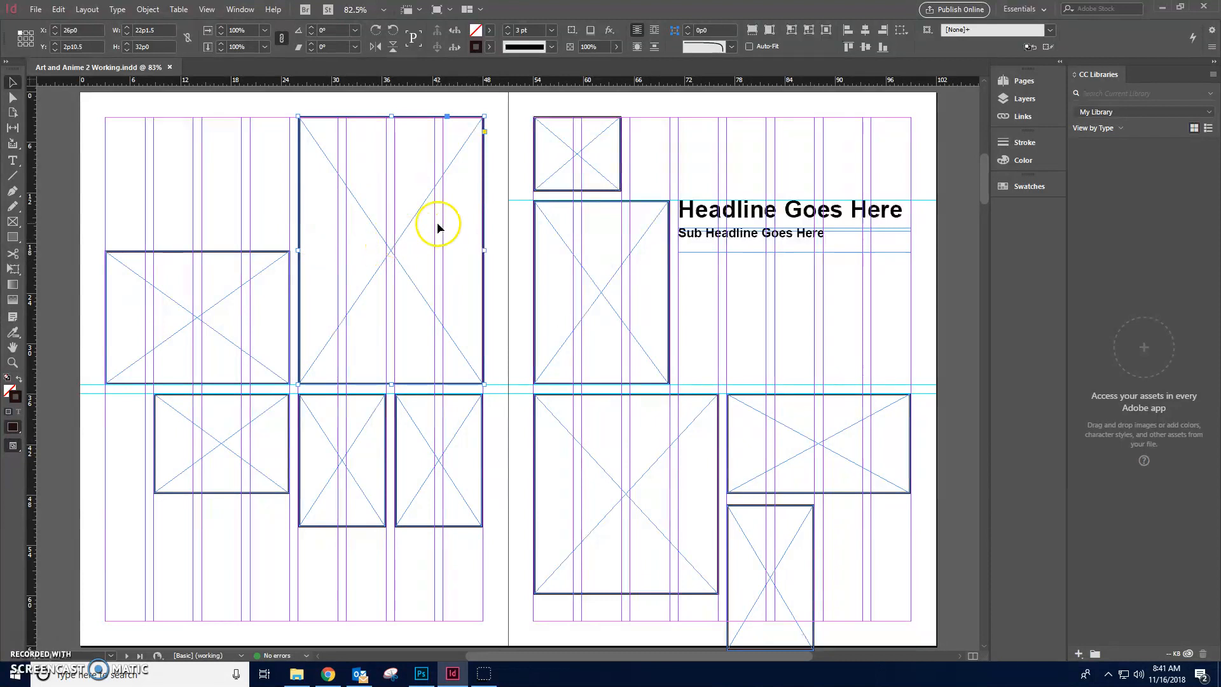
left_click(36, 10)
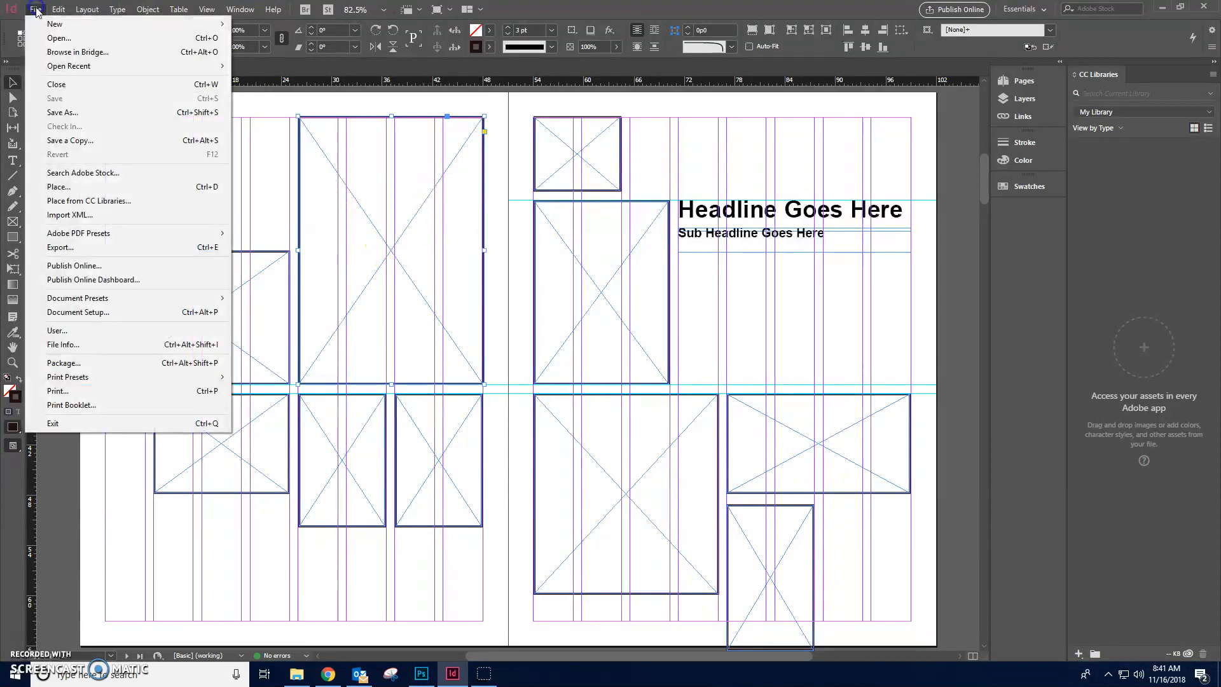
left_click(92, 187)
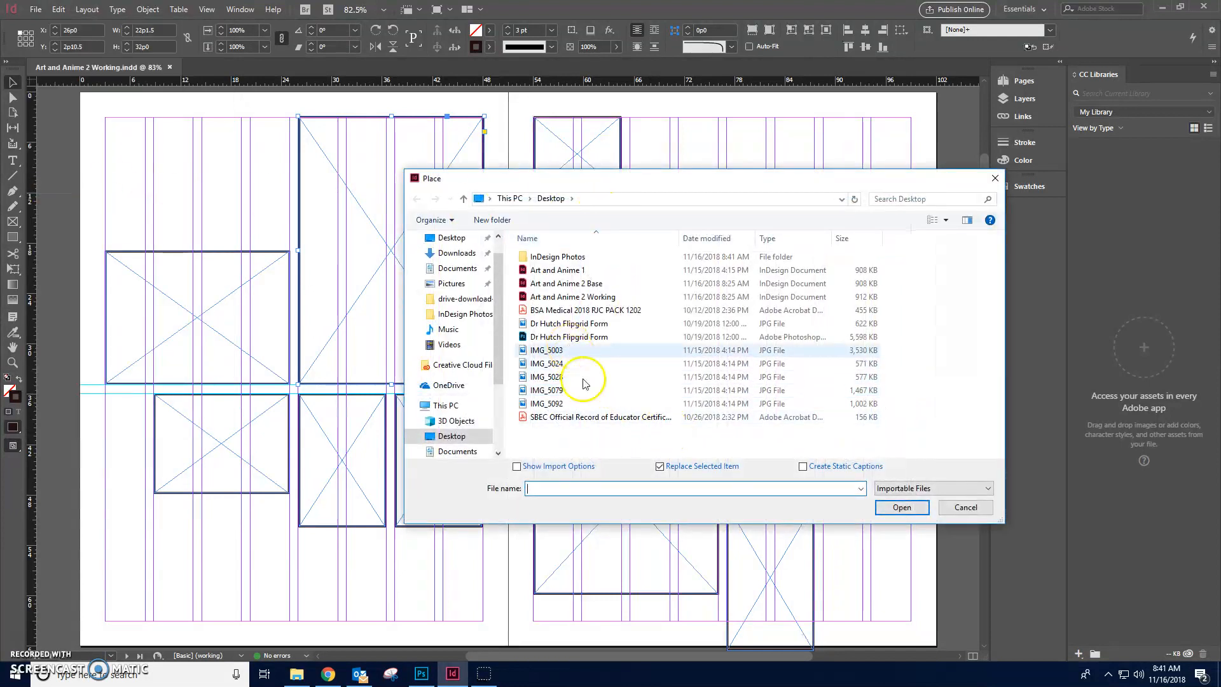
left_click(450, 238)
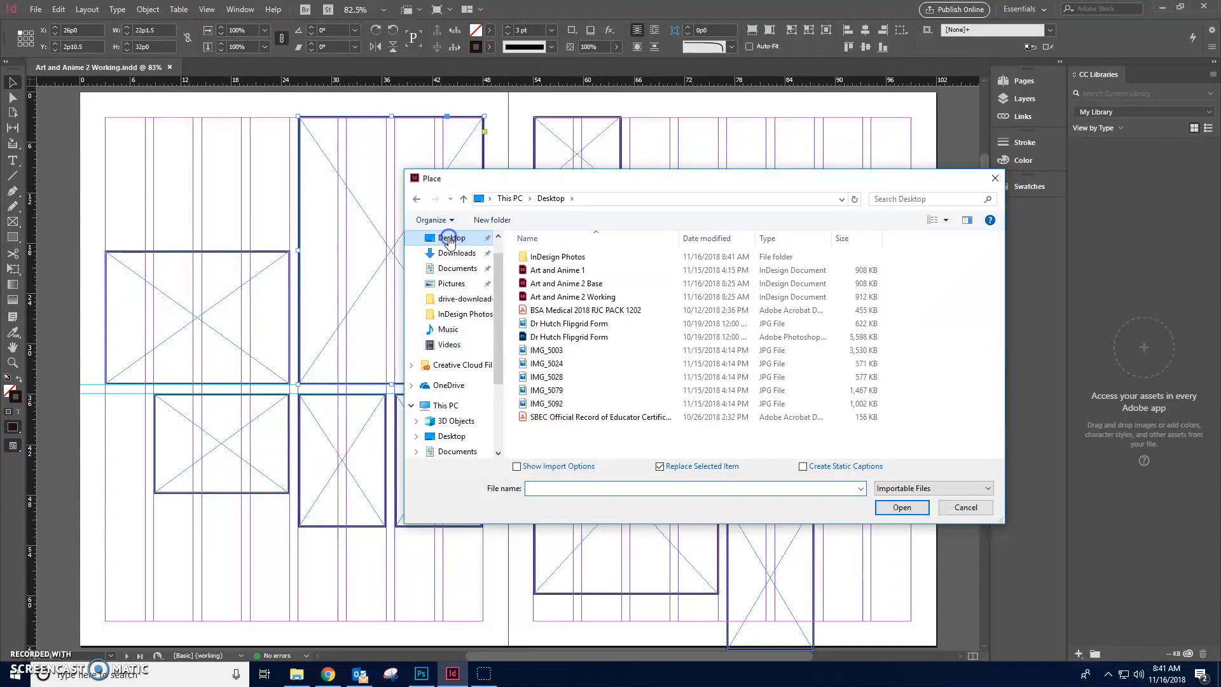
double_click(540, 256)
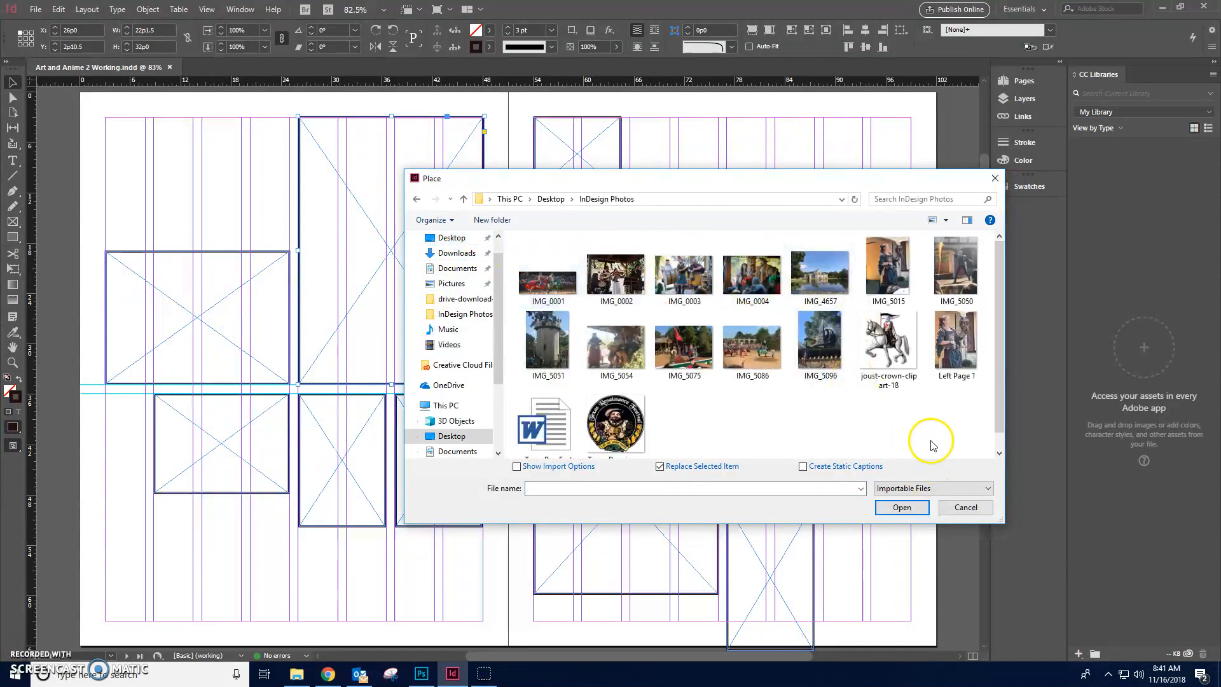
left_click(958, 359)
left_click(920, 510)
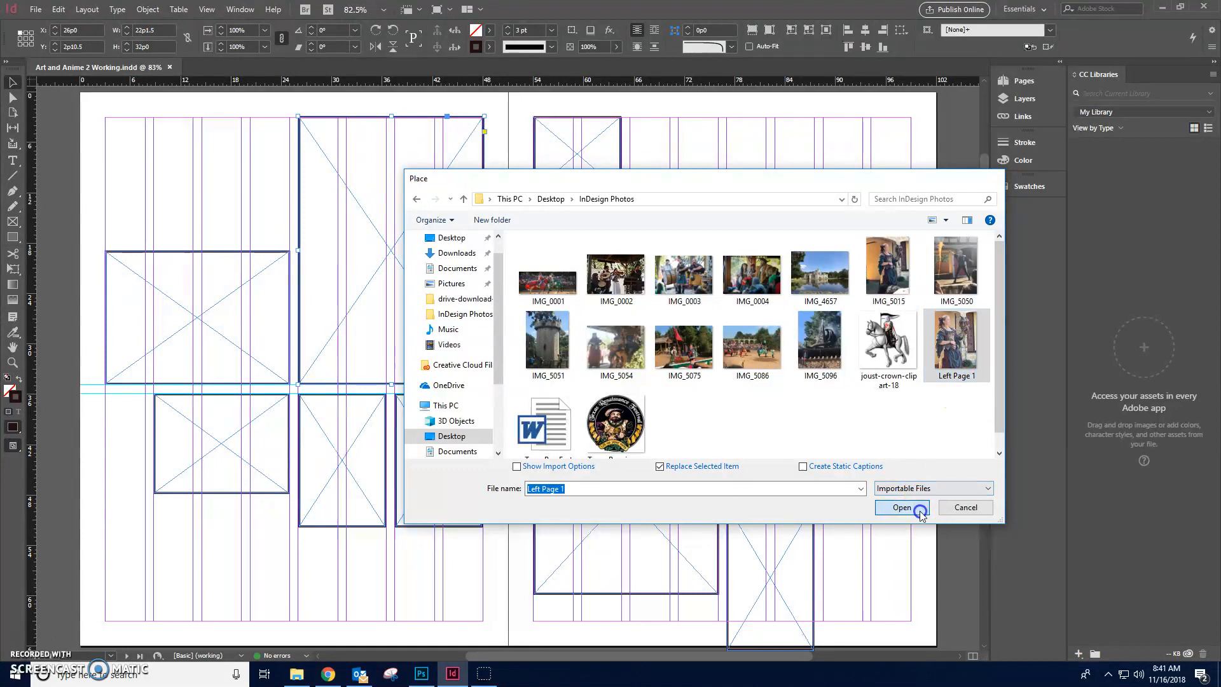
left_click(261, 103)
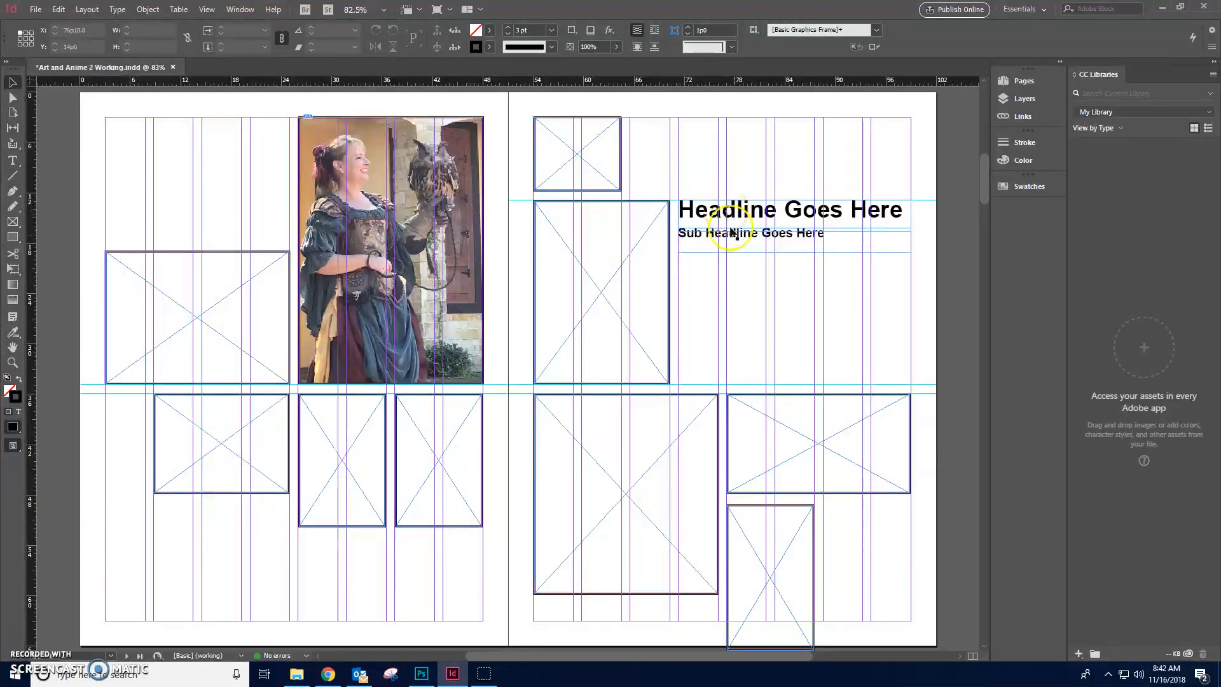
- Check the size of the right page's wide picture frame, switch to Photoshop, and open IMG_0001 from the InDesign Photos folder
left_click(842, 456)
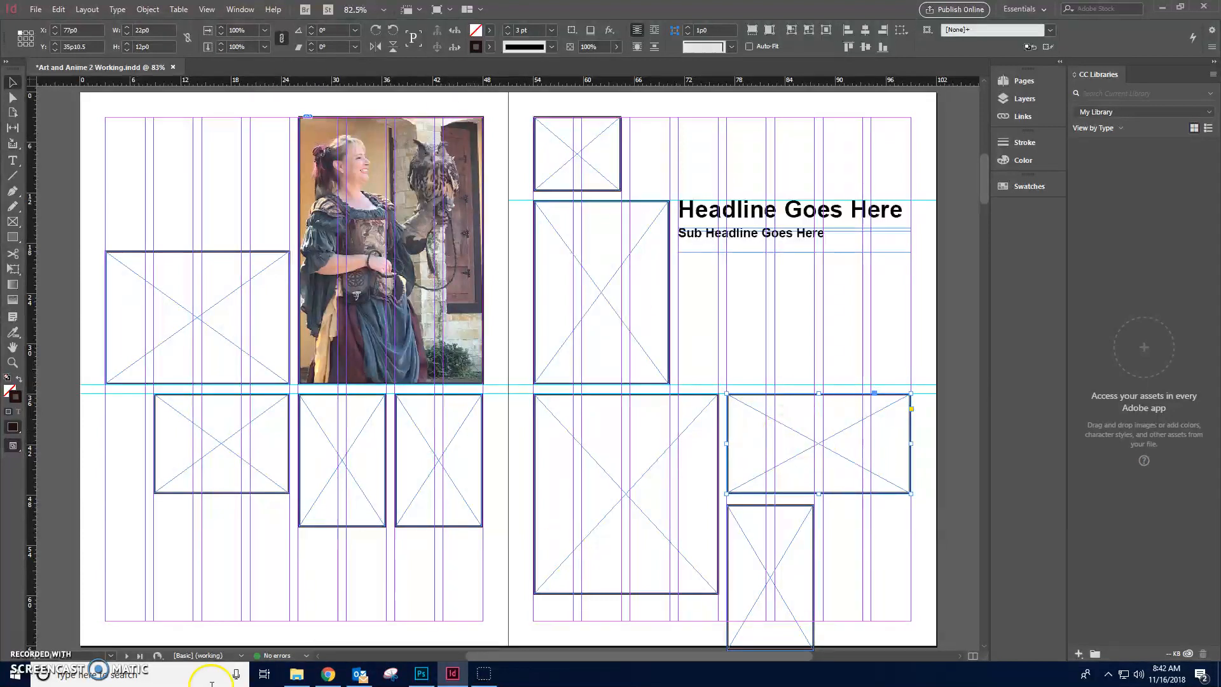
left_click(421, 674)
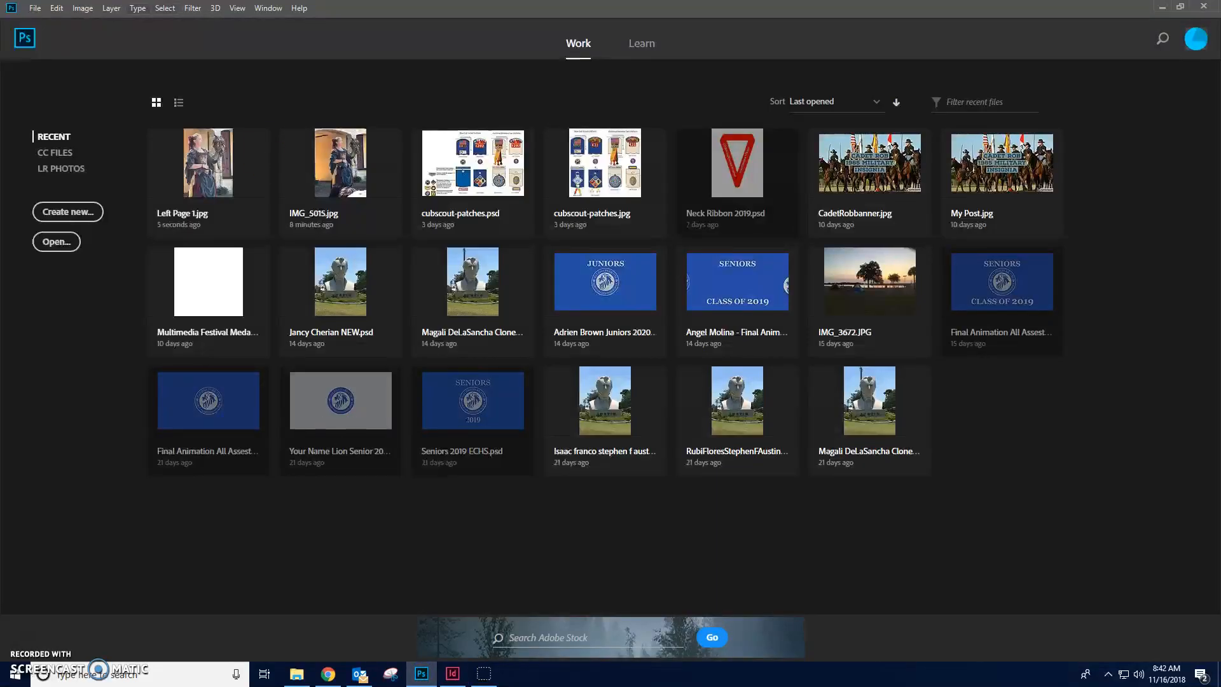
left_click(35, 8)
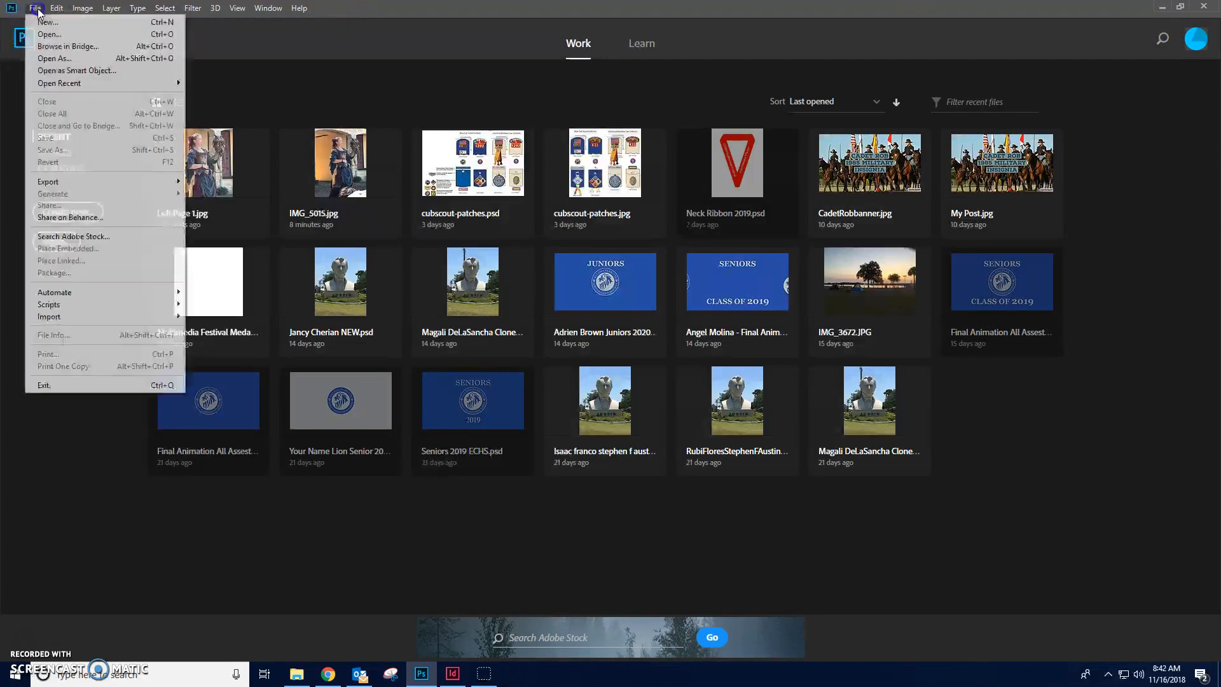
left_click(54, 40)
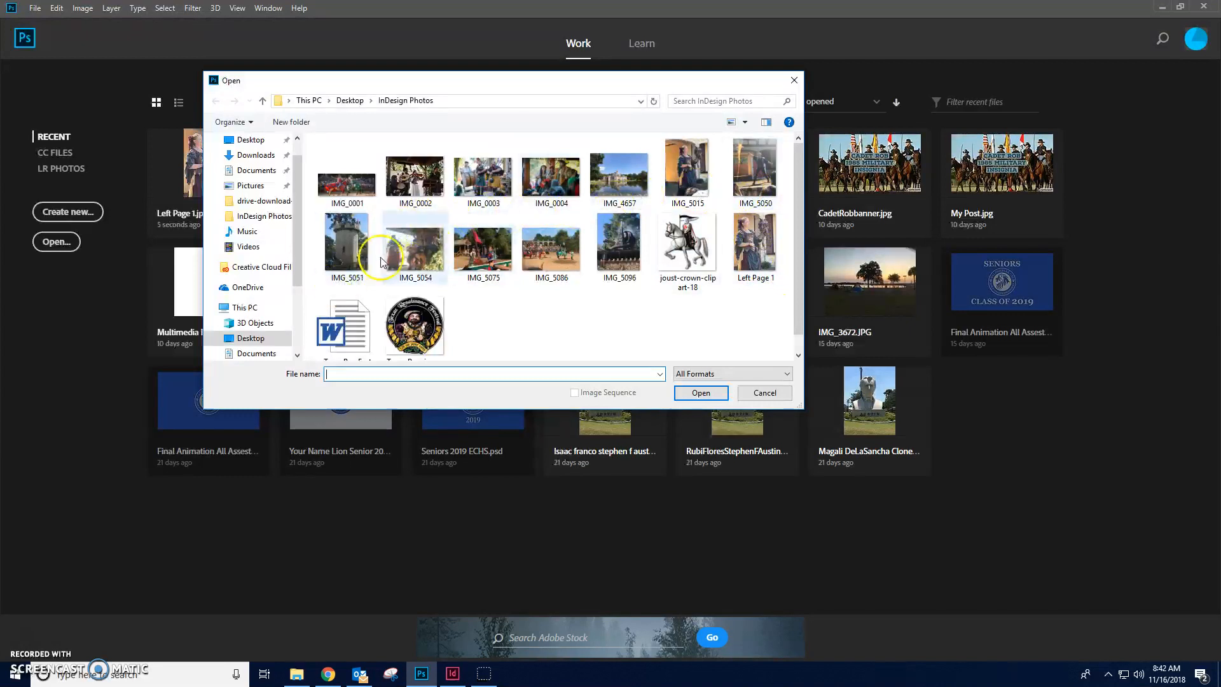
left_click(360, 189)
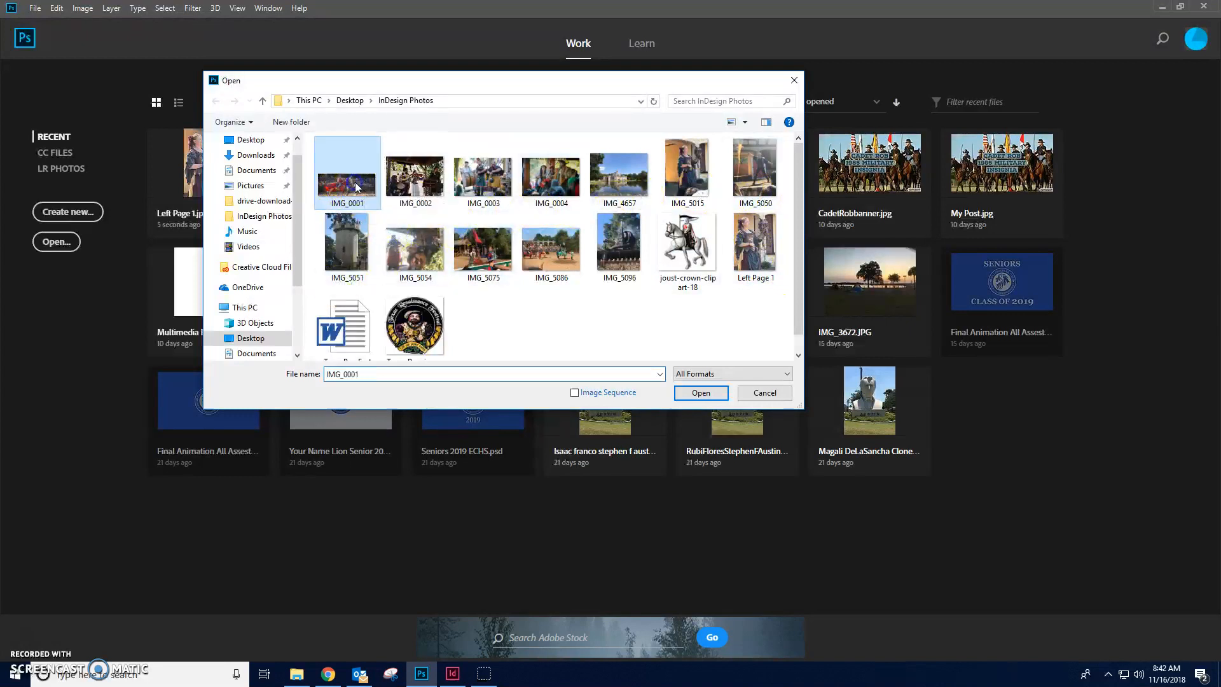
left_click(702, 393)
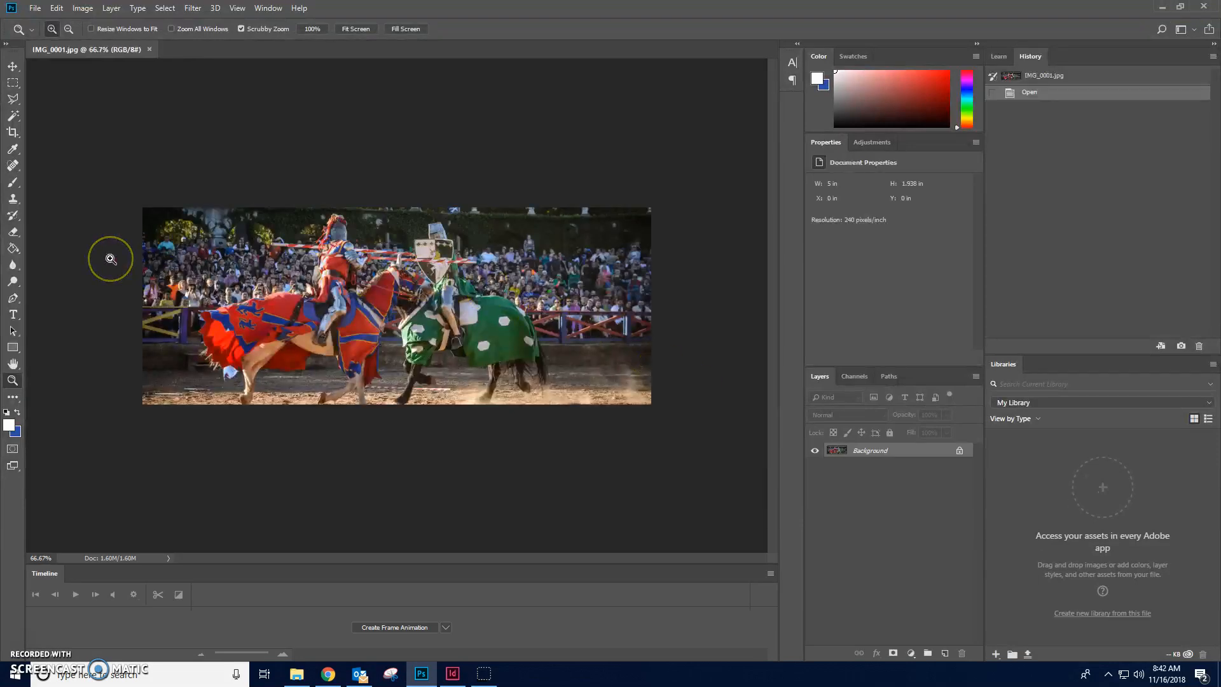
- Set the Crop tool's dimensions to 22 pica wide by 12 pica high for the jousting photo
left_click(35, 8)
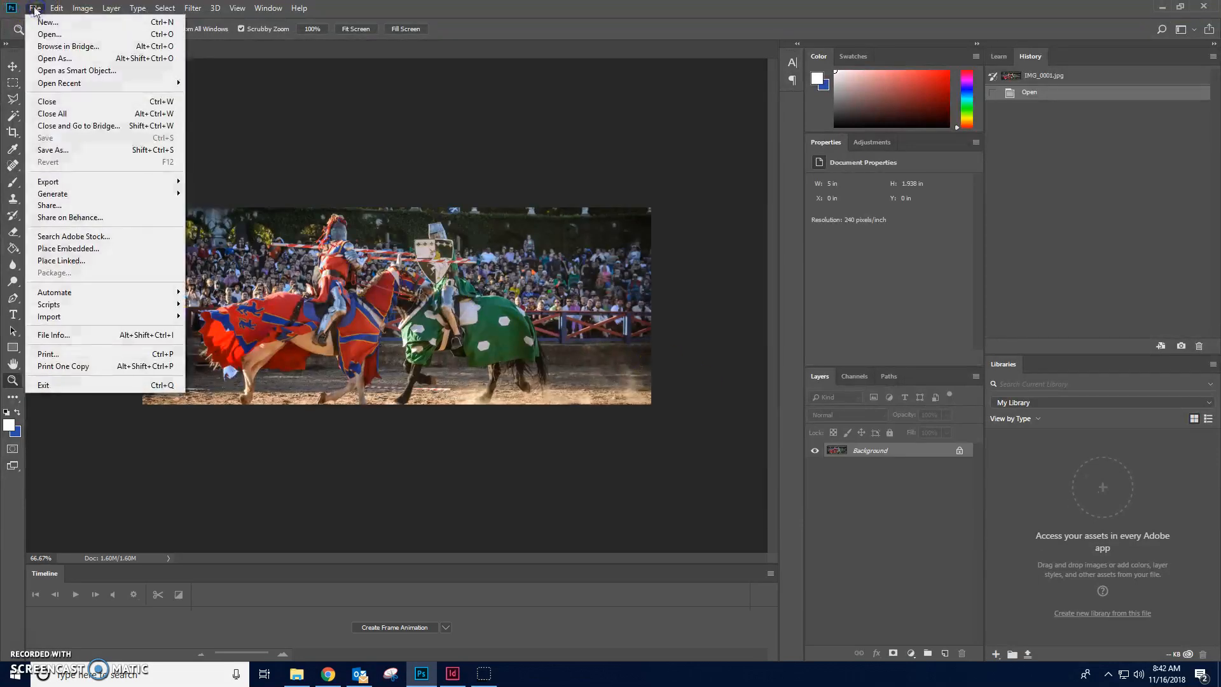
left_click(34, 9)
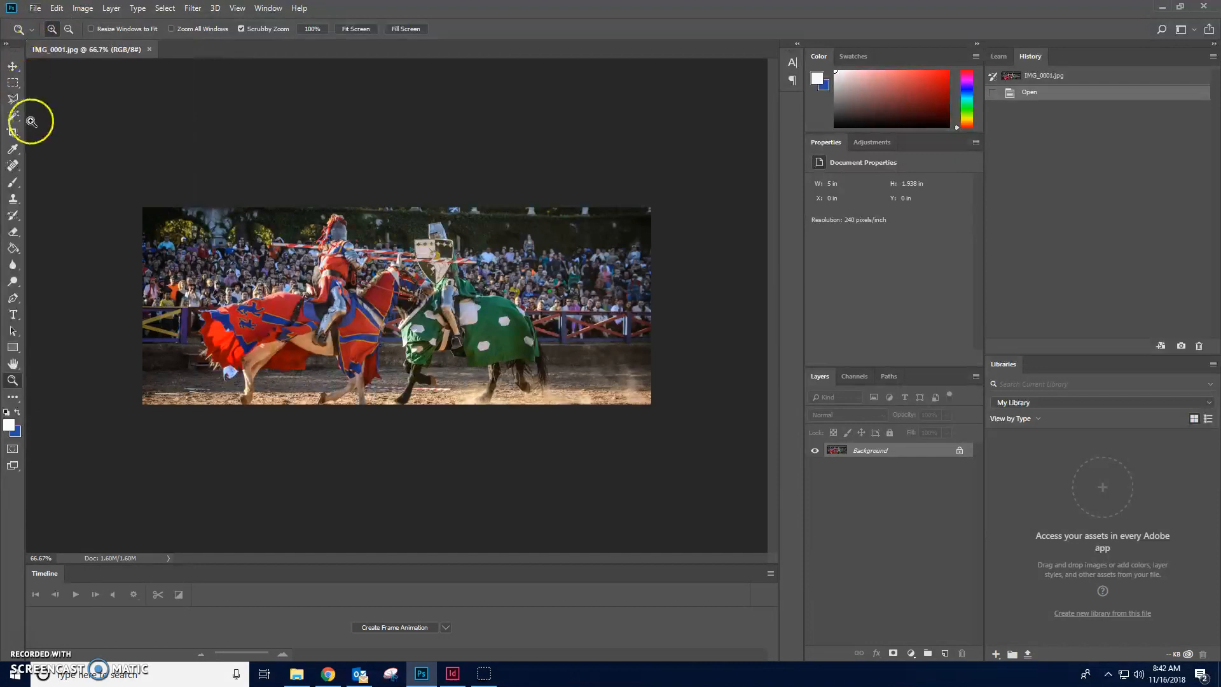
left_click(12, 134)
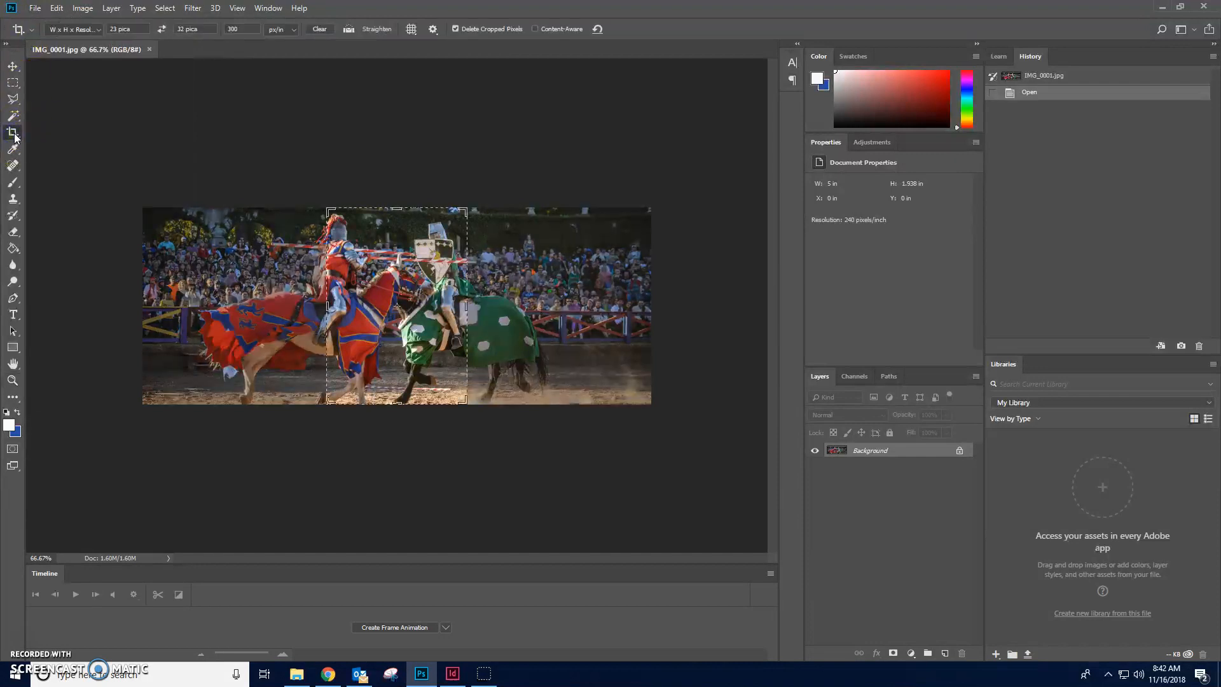
left_click(131, 28)
type("22")
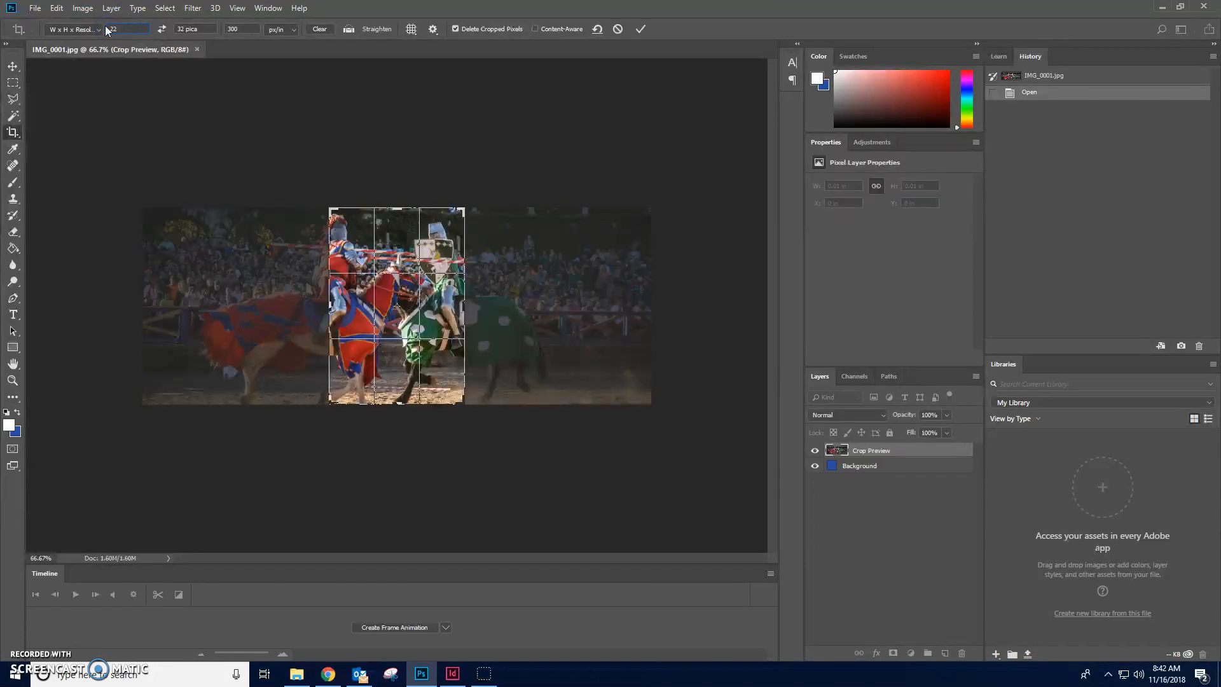
type(" pica")
key("Tab")
type("12")
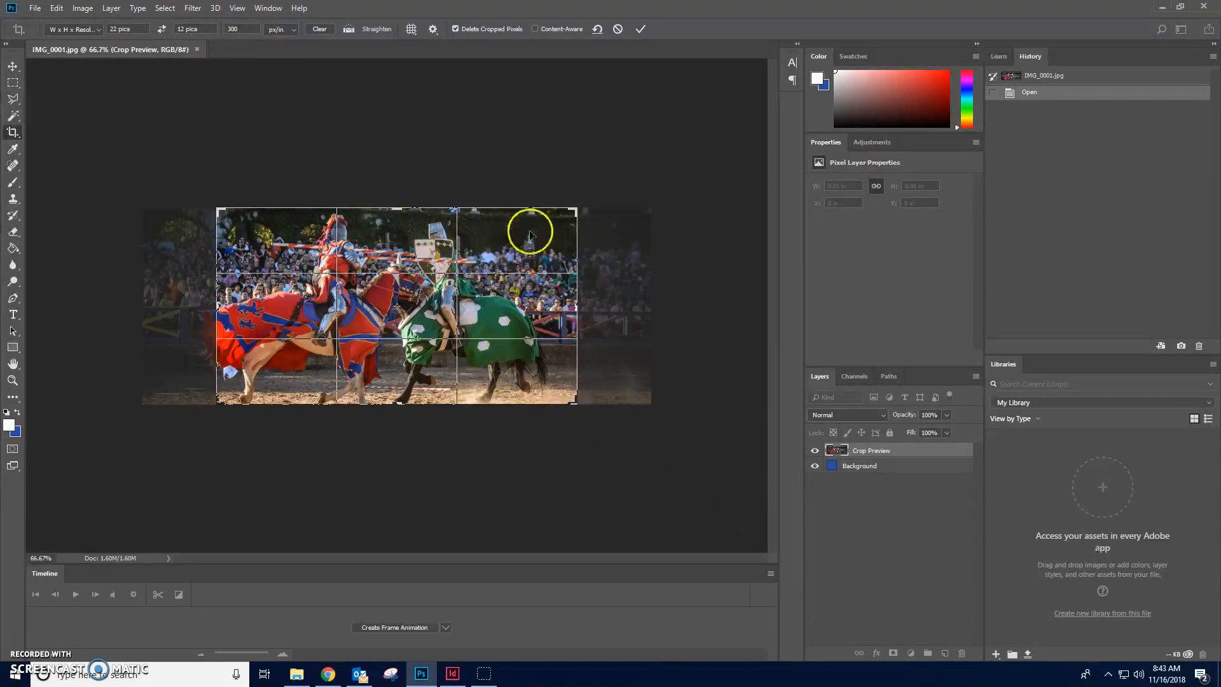
- Frame both jousting knights and their horses within the crop area, keeping it inside the photo, and apply the crop
mouse_move(541, 230)
left_mouse_down()
mouse_move(529, 229)
mouse_move(565, 228)
left_mouse_up()
left_click_drag(412, 309, 407, 311)
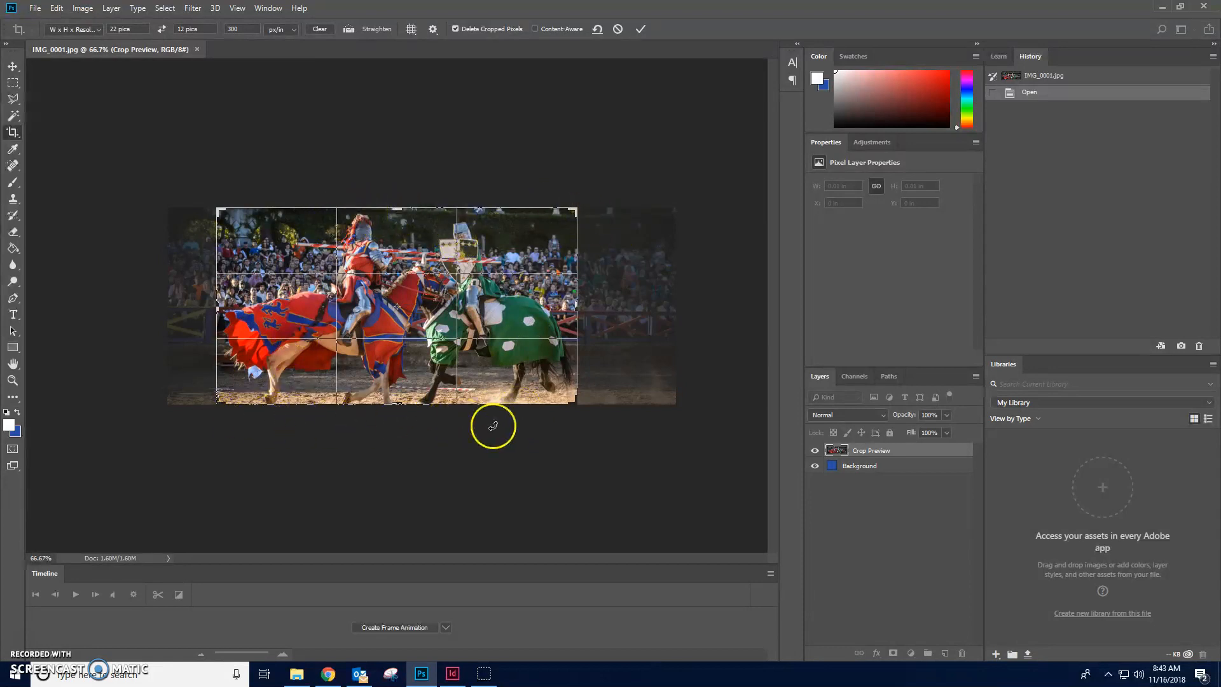
left_click_drag(573, 405, 597, 417)
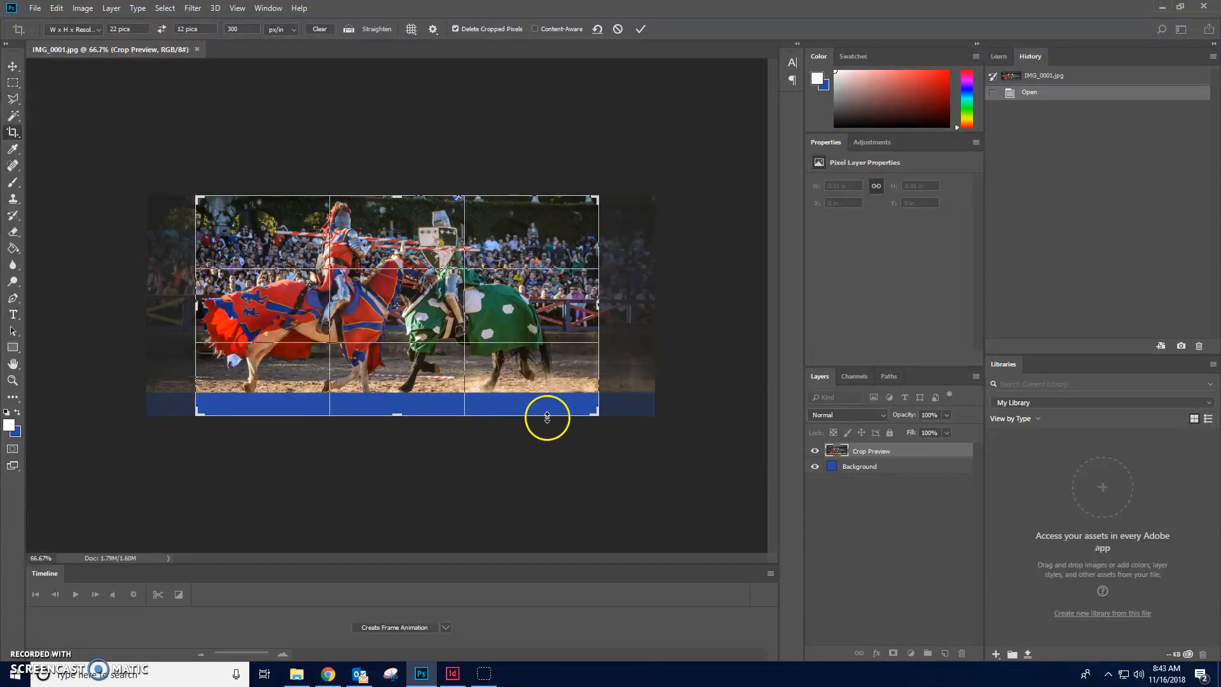
left_click_drag(597, 413, 576, 402)
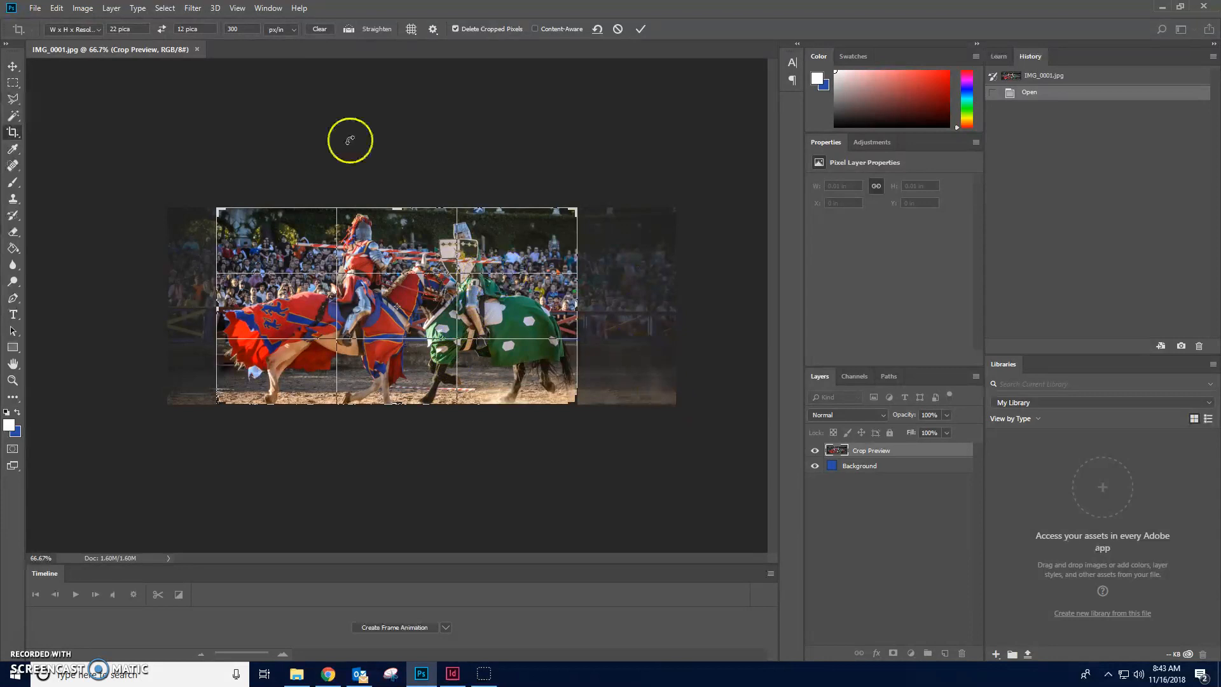
key("Return")
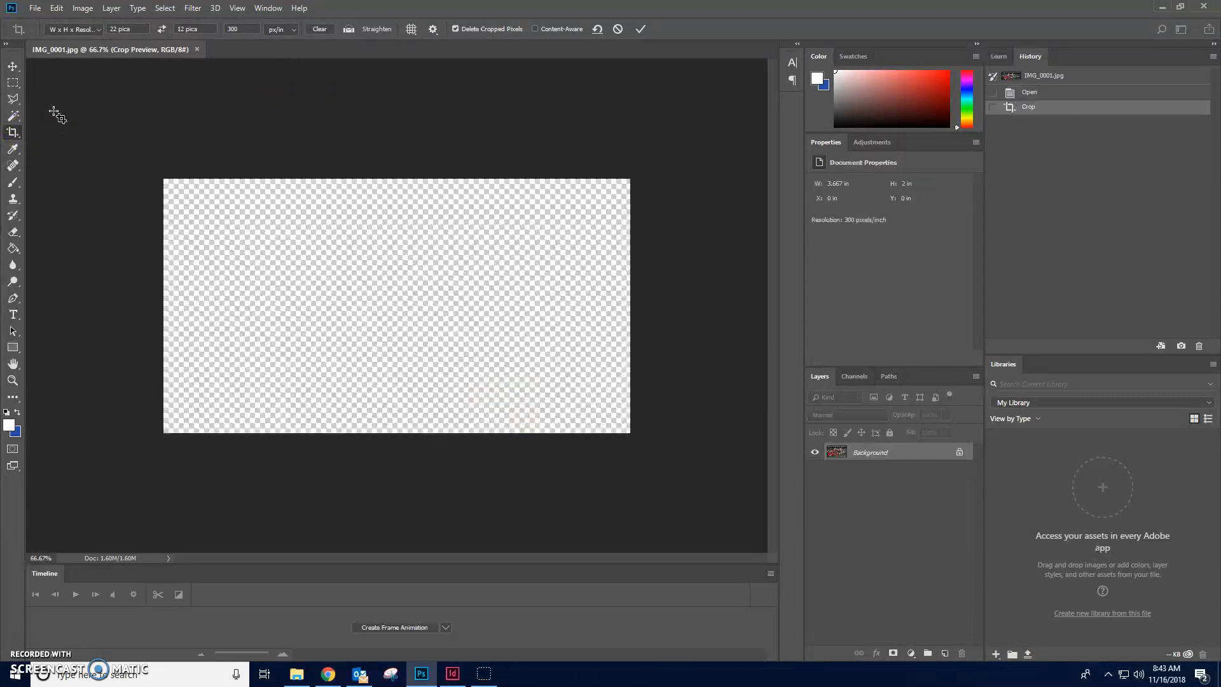
- Save the cropped jousting photo as a JPEG named Right Page 1 in the InDesign Photos folder
left_click(35, 8)
left_click(89, 150)
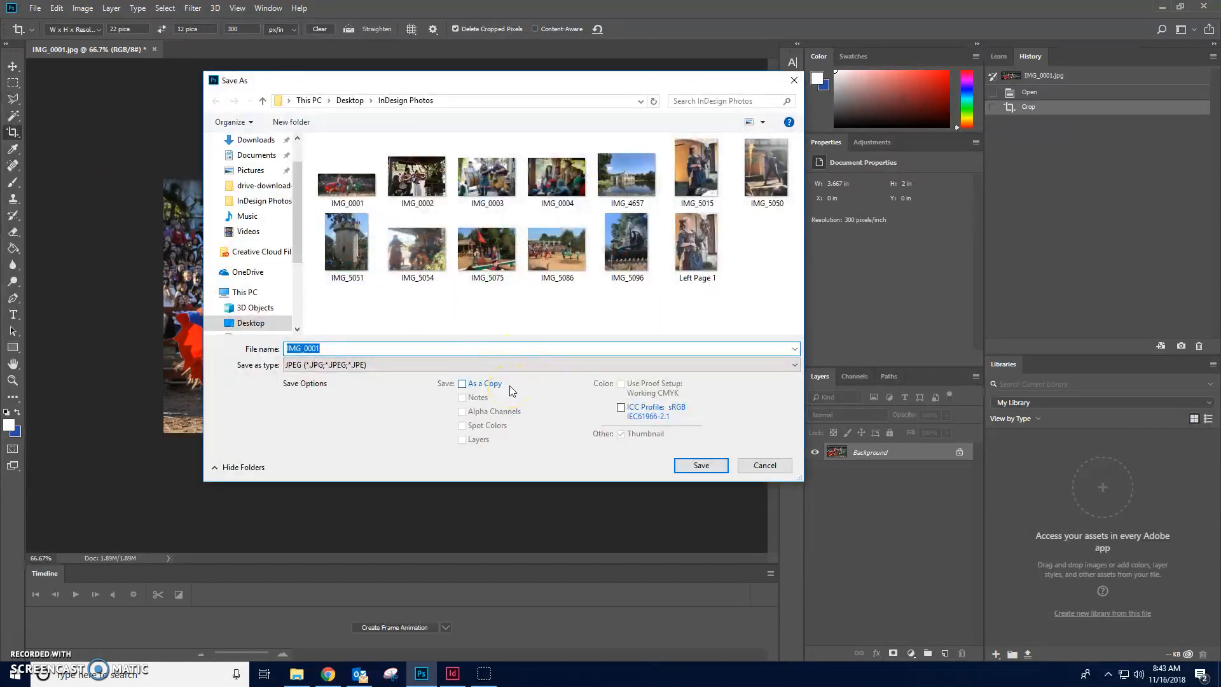
type("Right Page 1")
left_click(703, 470)
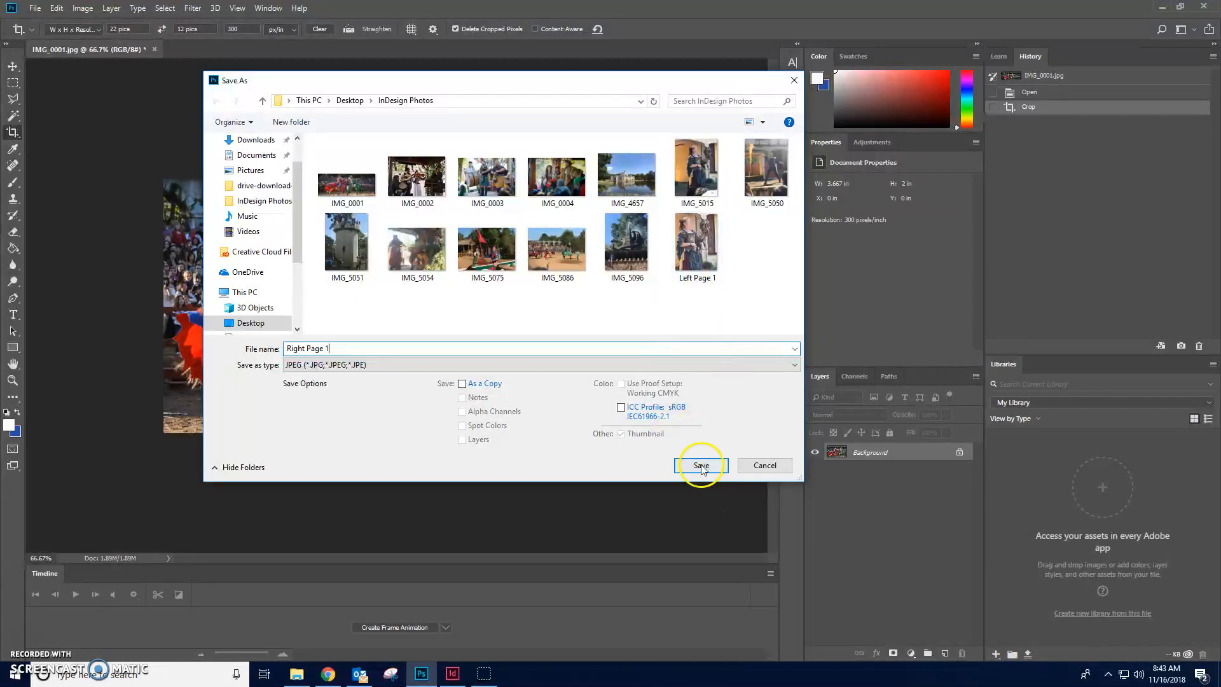
left_click(681, 166)
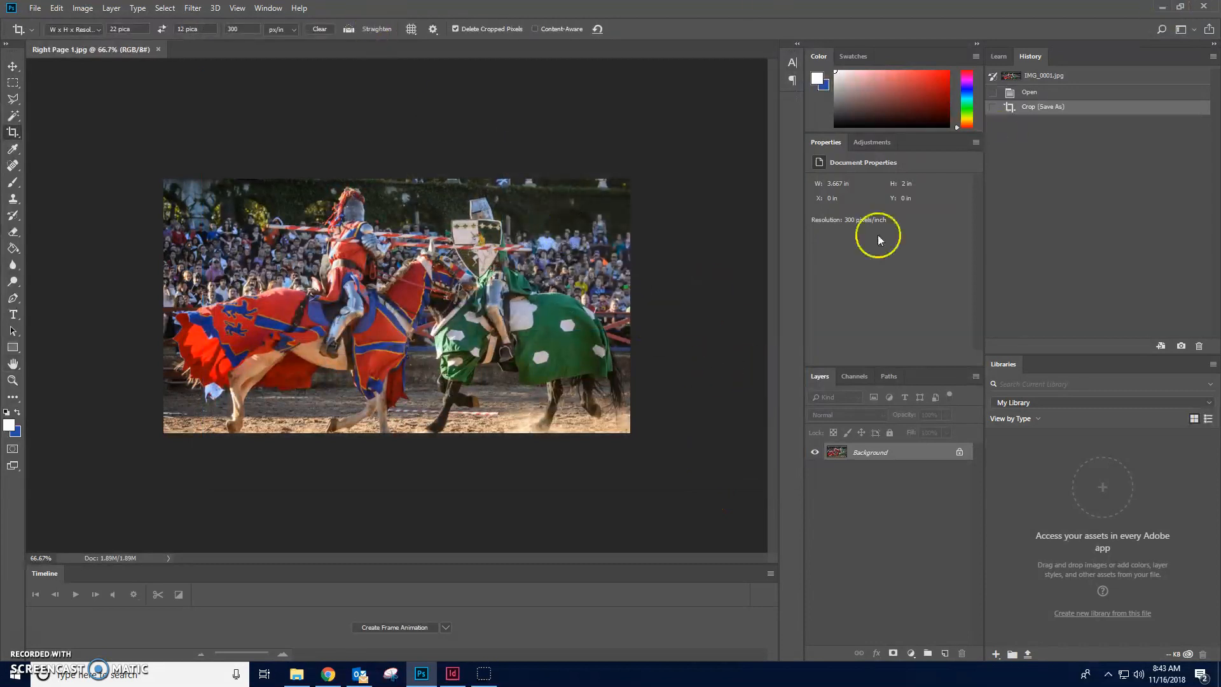
- Switch to InDesign and place Right Page 1 from the InDesign Photos folder into the right page's wide picture frame, leaving the frame deselected
left_click(452, 674)
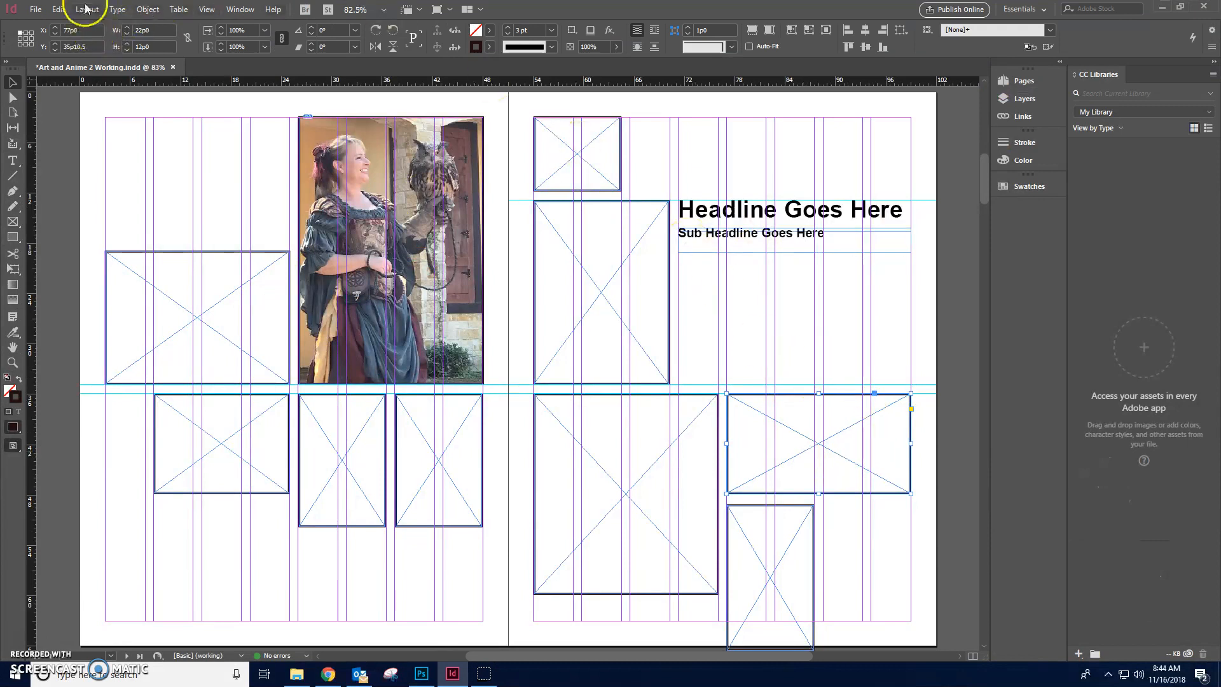
left_click(35, 8)
left_click(80, 187)
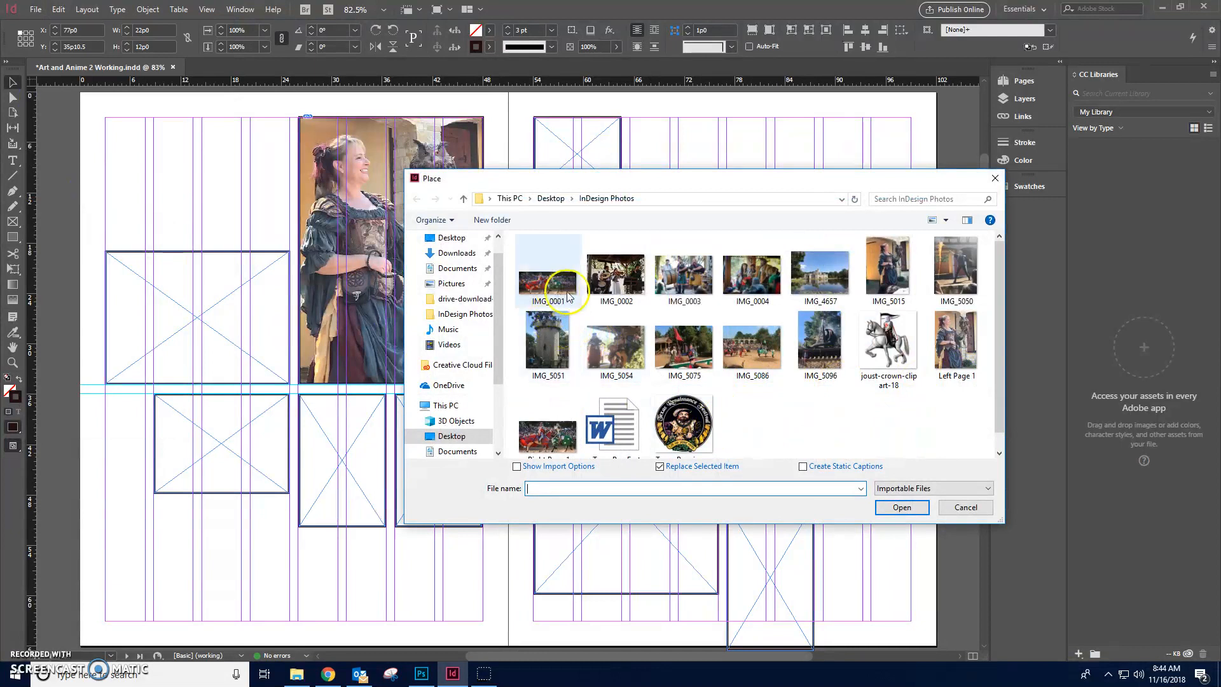
left_click(556, 445)
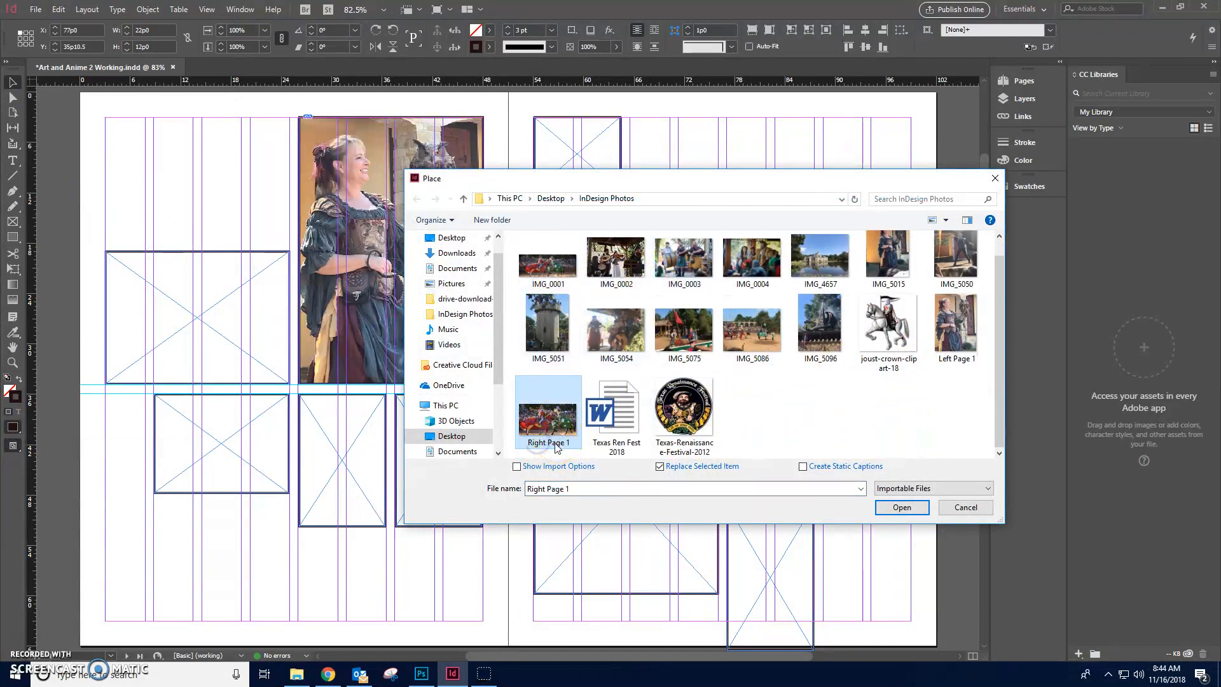
left_click(902, 507)
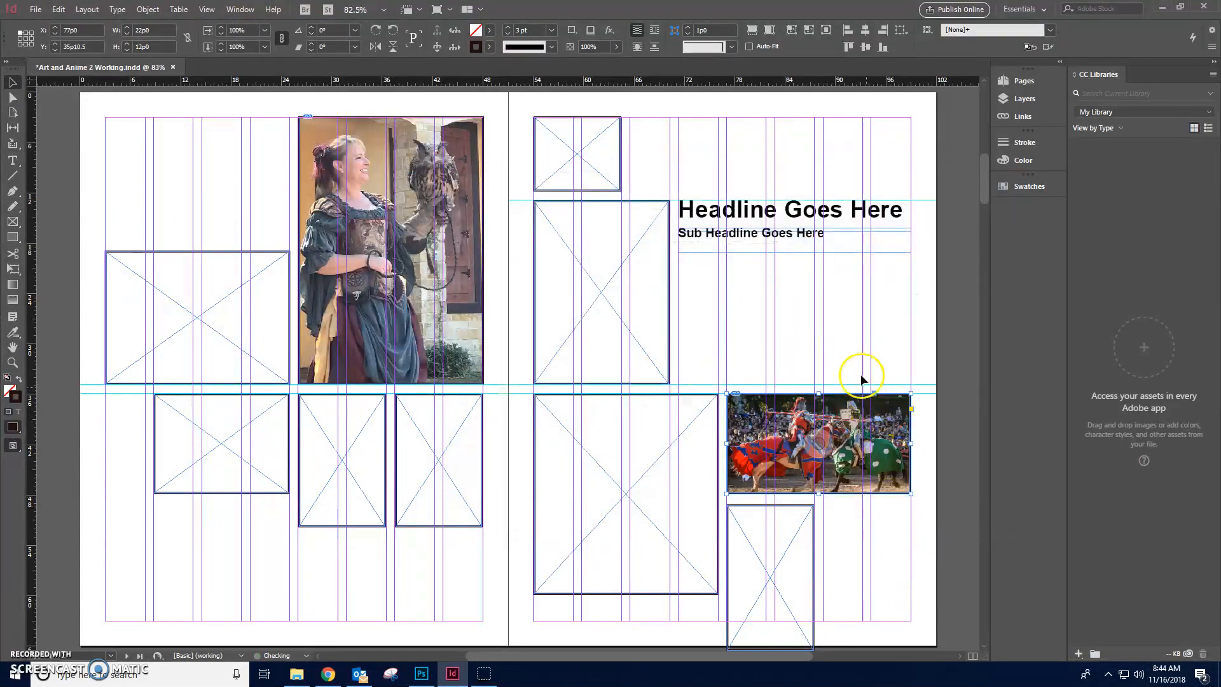
left_click(846, 345)
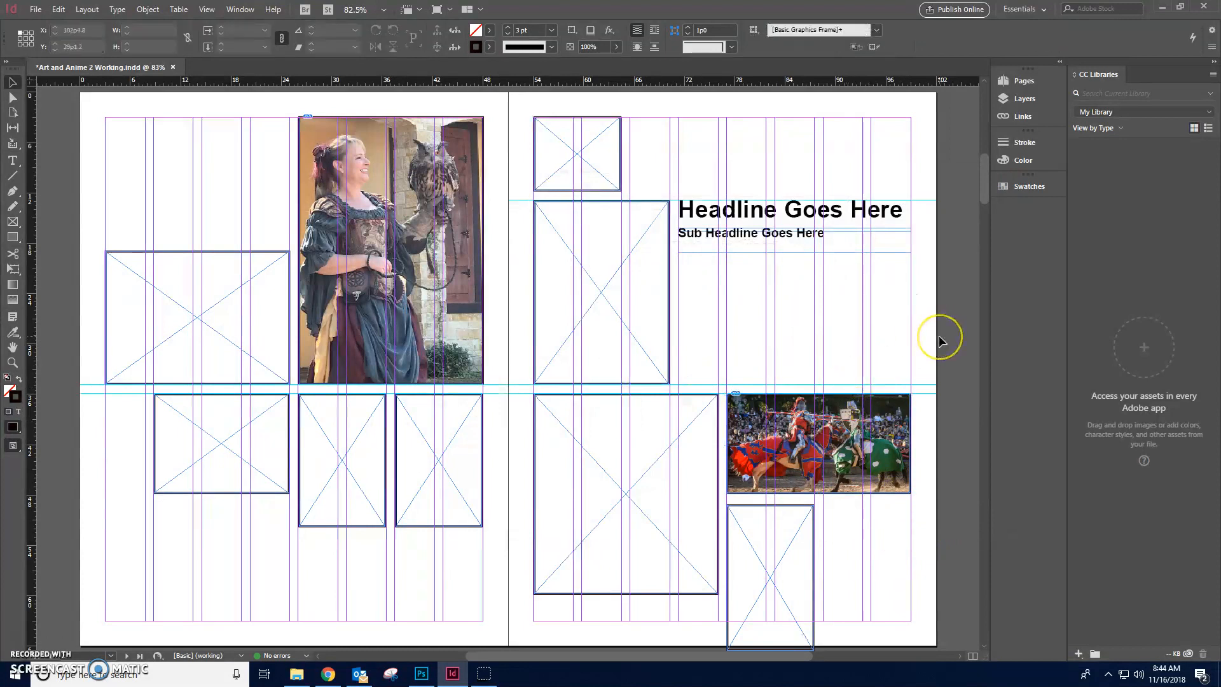